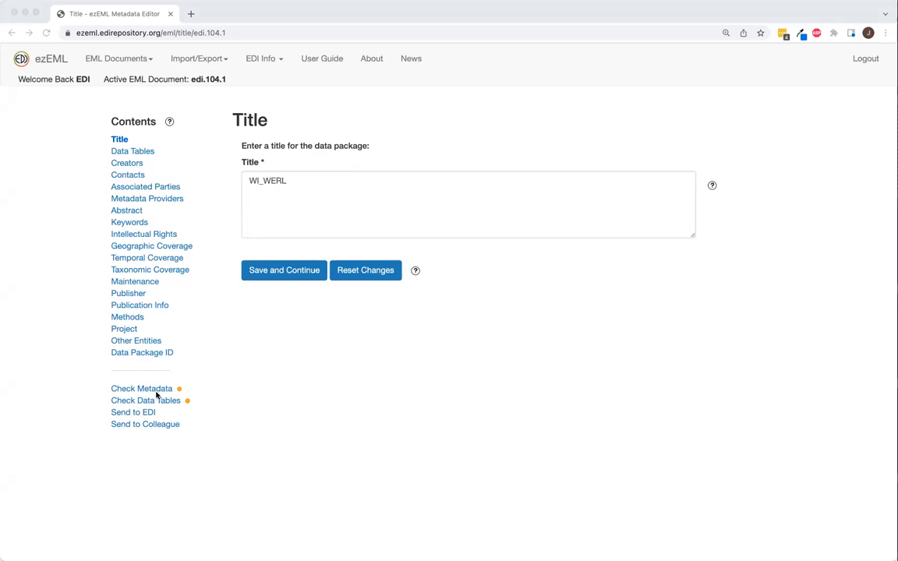
# - Run the metadata check on the active document and review the items listed in its results
pyautogui.click(245, 393)
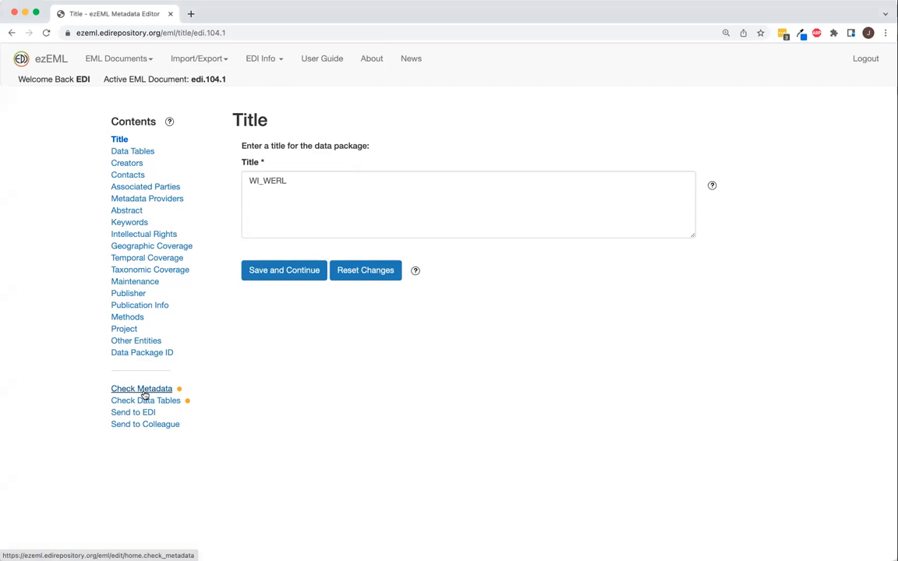
pyautogui.click(144, 392)
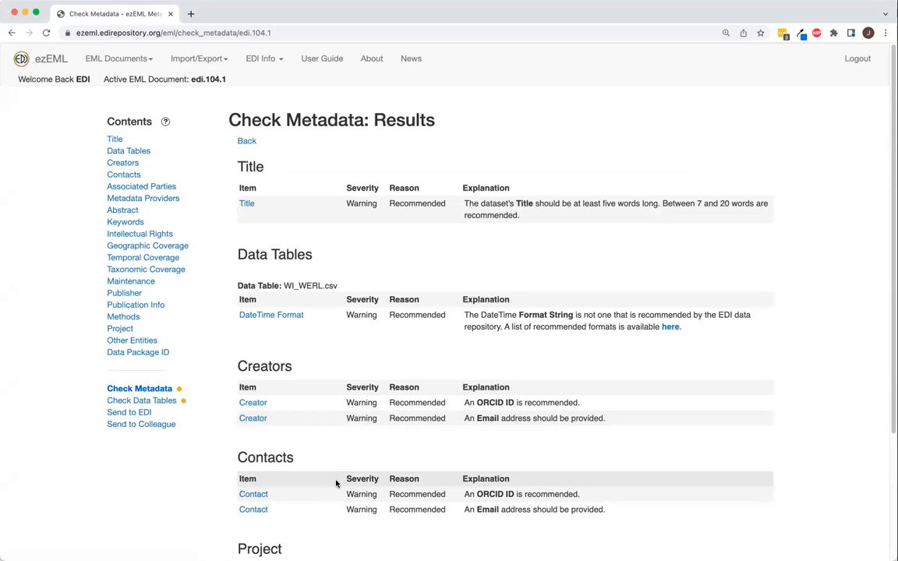
pyautogui.scroll(-1, 340, 480)
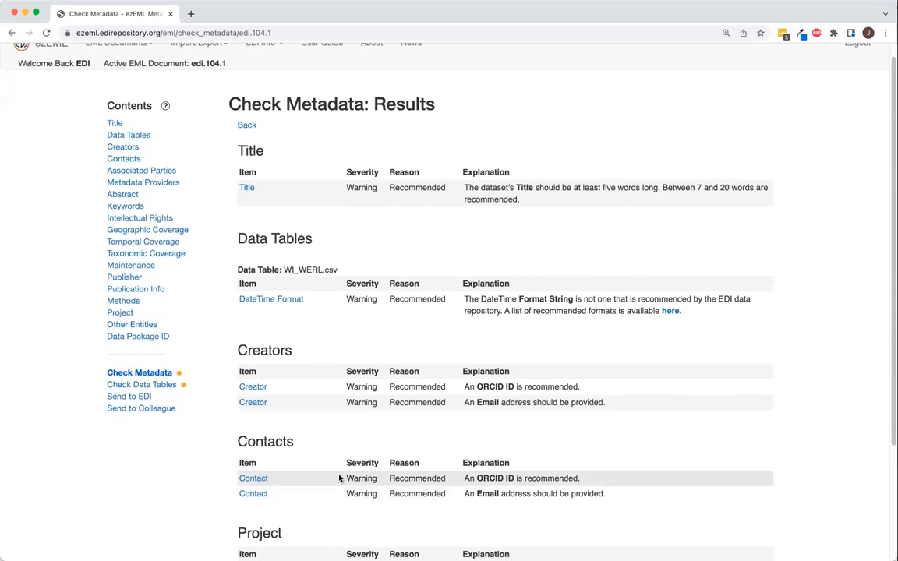
pyautogui.scroll(-2, 226, 477)
pyautogui.scroll(2, 226, 477)
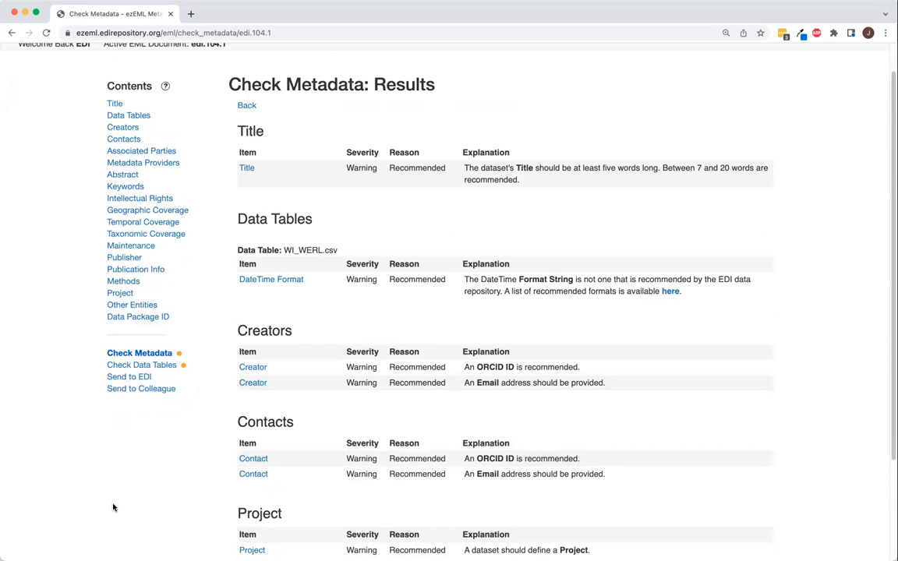
# - Check the WI_WERL.csv data table for errors and review the results for each column
pyautogui.click(149, 367)
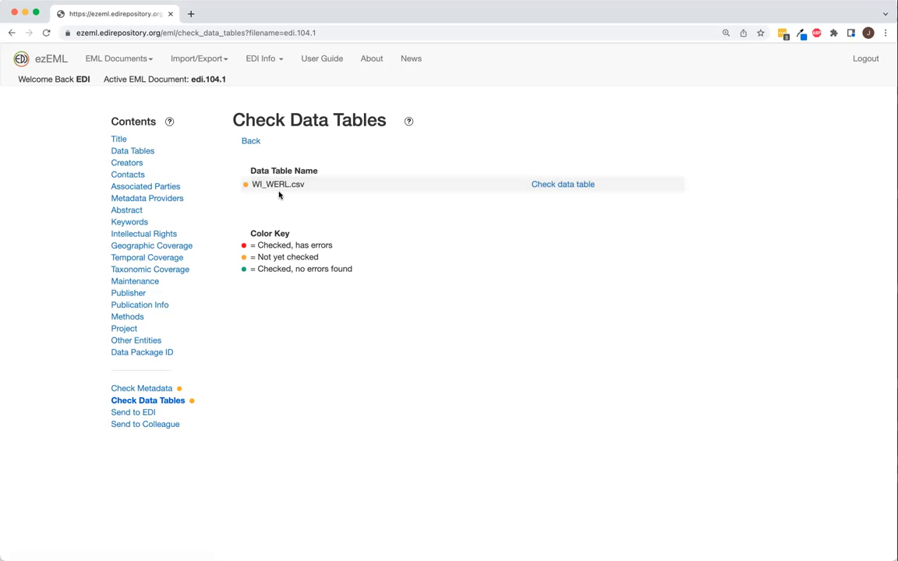
pyautogui.click(566, 187)
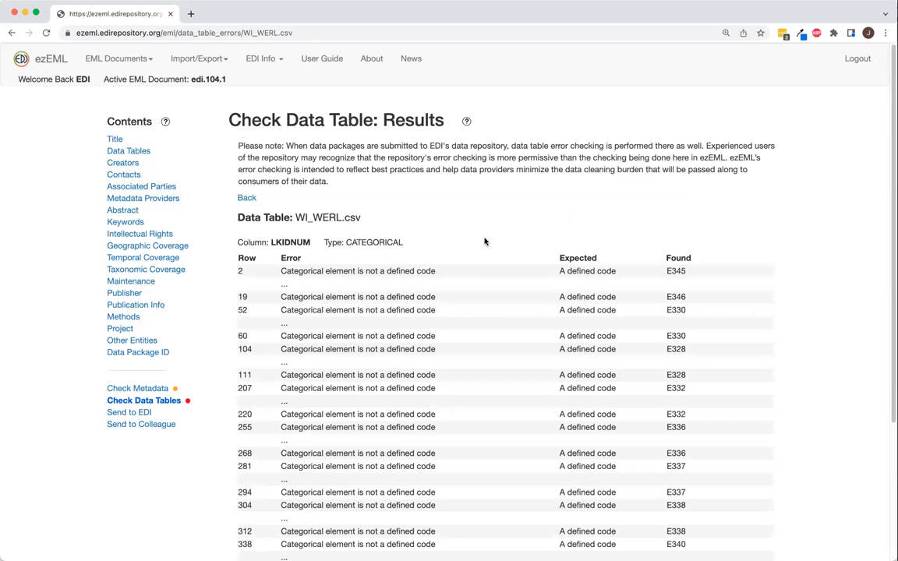
pyautogui.scroll(-2, 489, 222)
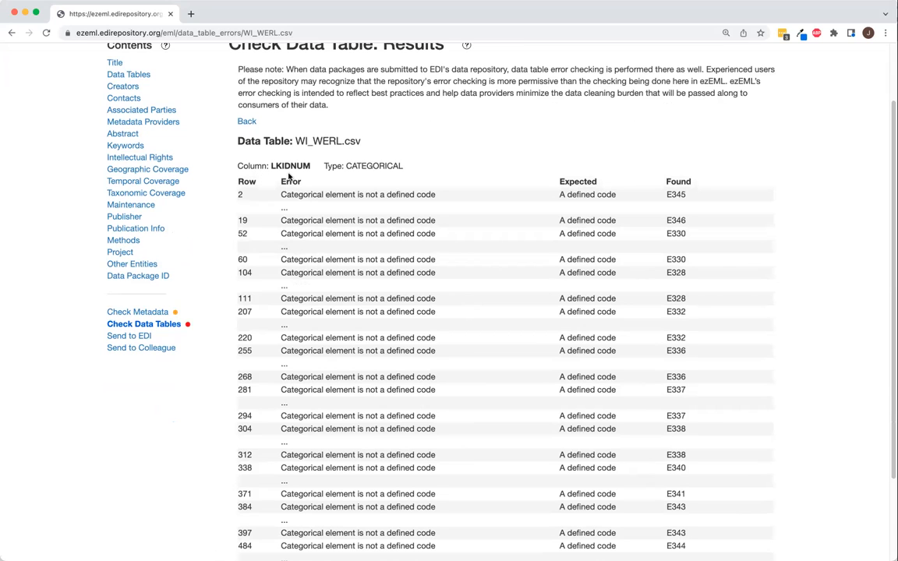
pyautogui.scroll(-2, 285, 175)
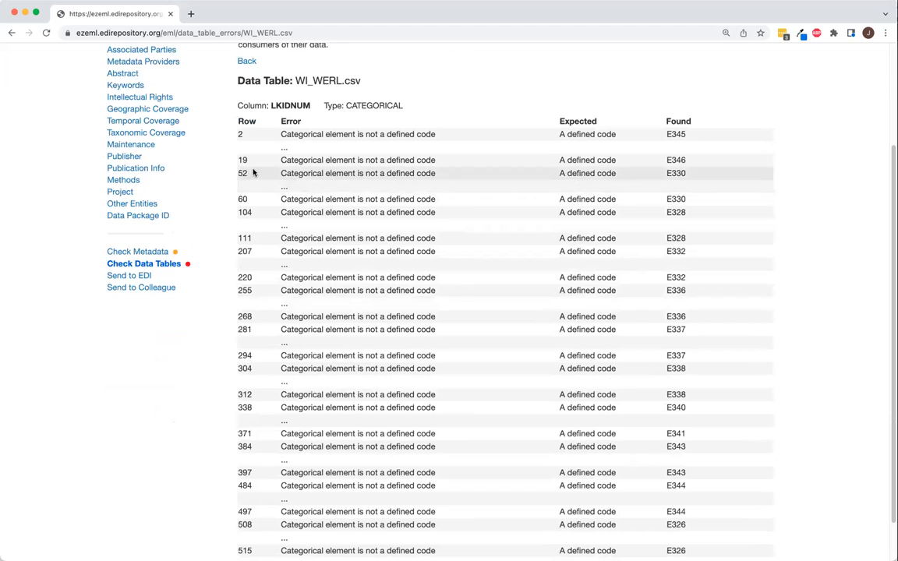
pyautogui.scroll(-1, 285, 273)
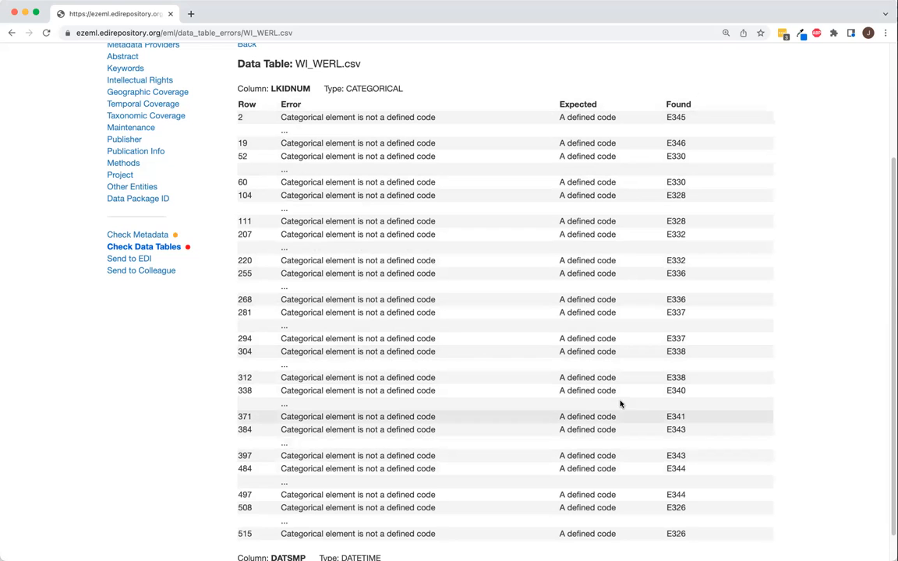
pyautogui.scroll(-1, 467, 489)
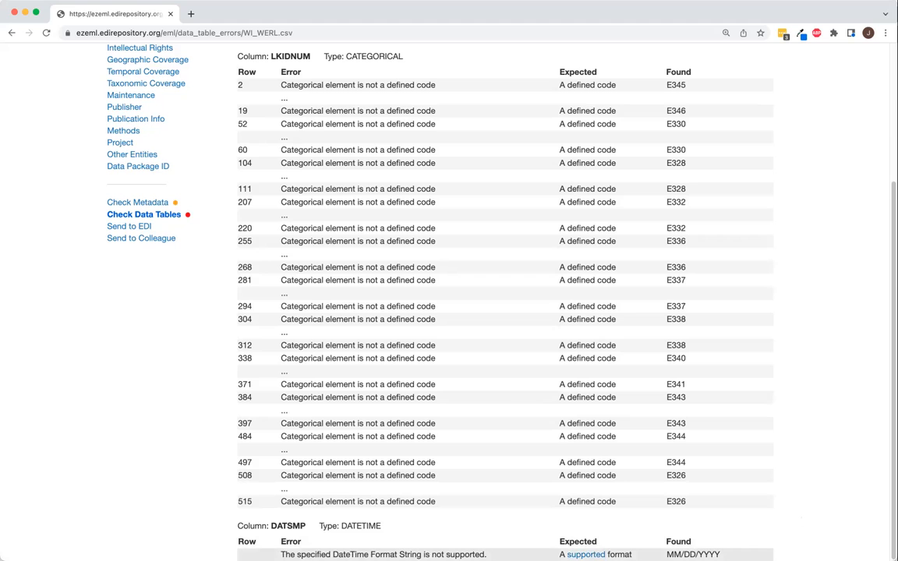
# - Look through the list of DateTime formats recommended by the EDI Data Repository
pyautogui.click(586, 554)
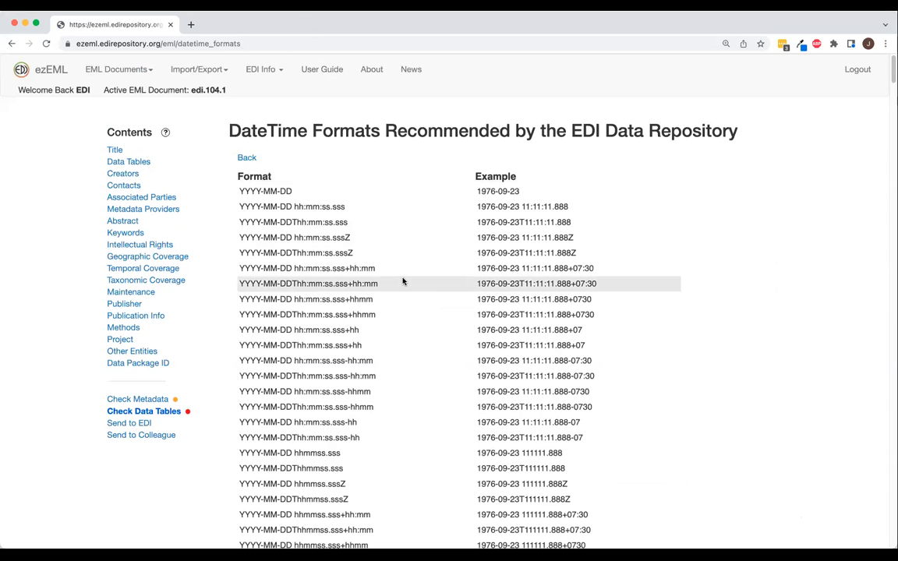
pyautogui.scroll(-15, 406, 289)
pyautogui.scroll(15, 399, 266)
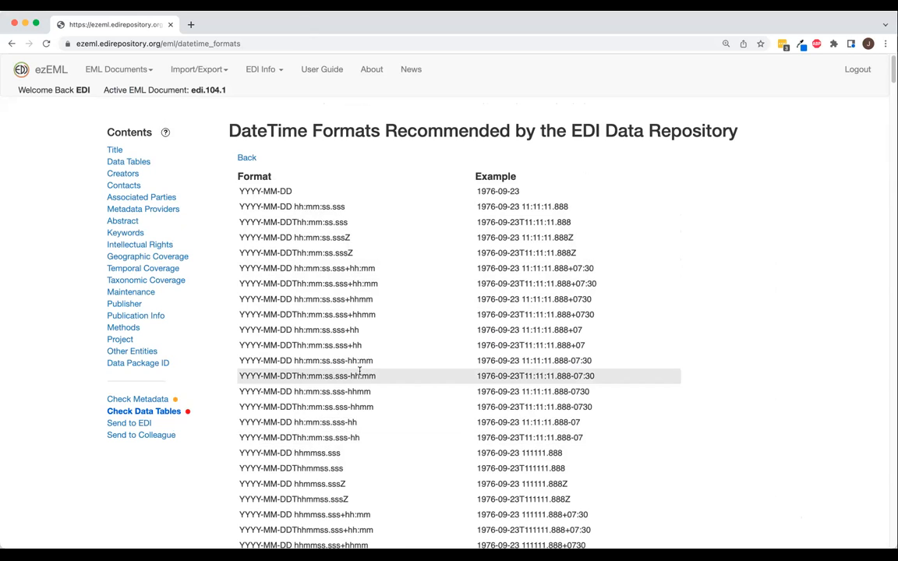
# - Return to the data table check and show the errors for WI_WERL.csv again
pyautogui.click(176, 416)
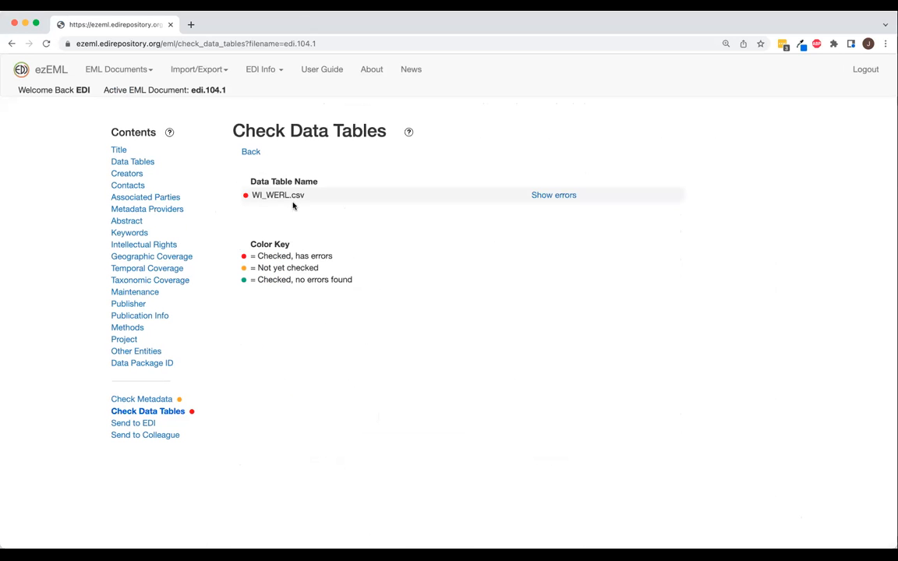
pyautogui.click(567, 198)
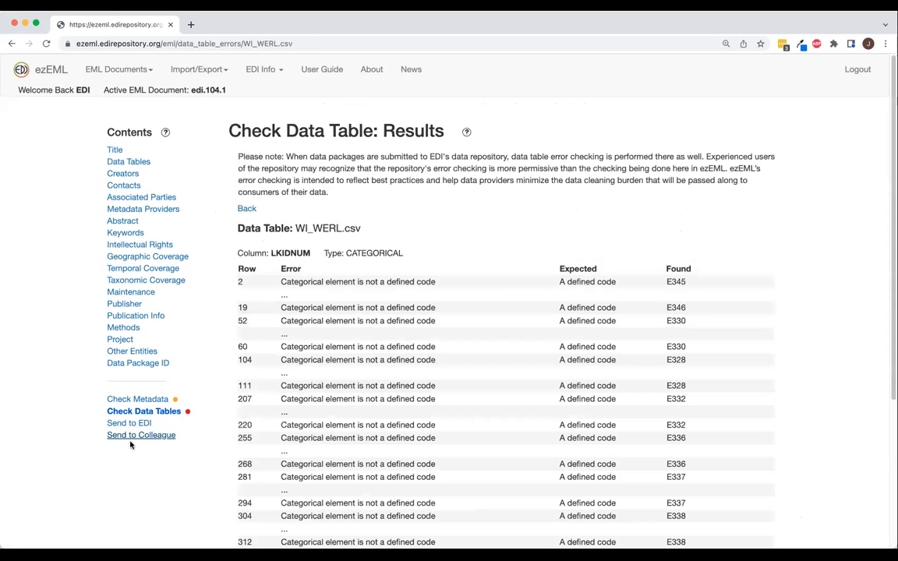
pyautogui.click(161, 411)
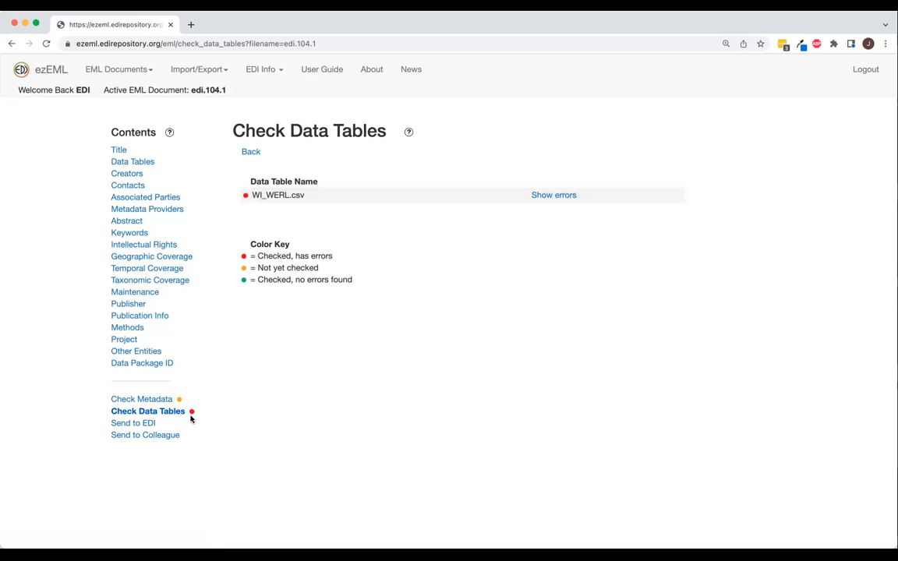
pyautogui.click(548, 197)
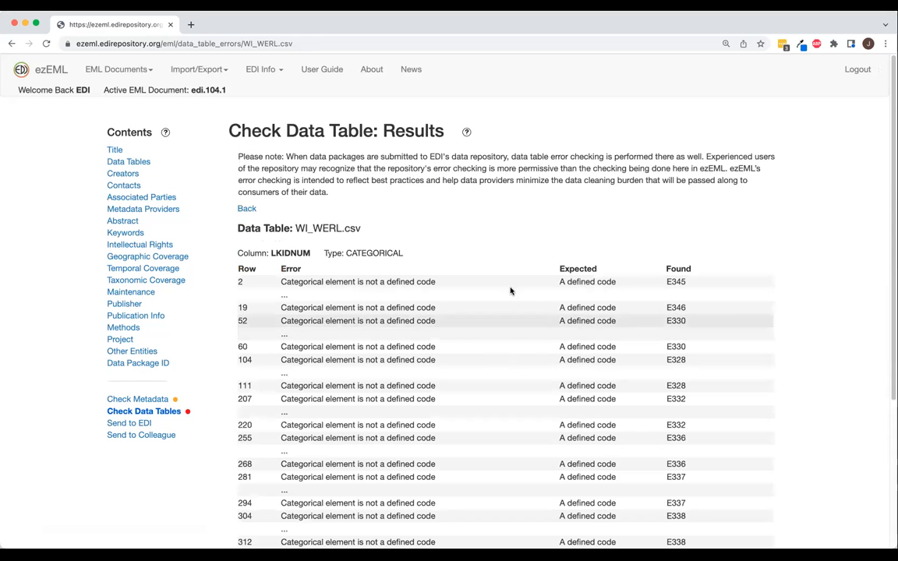
pyautogui.scroll(-5, 312, 468)
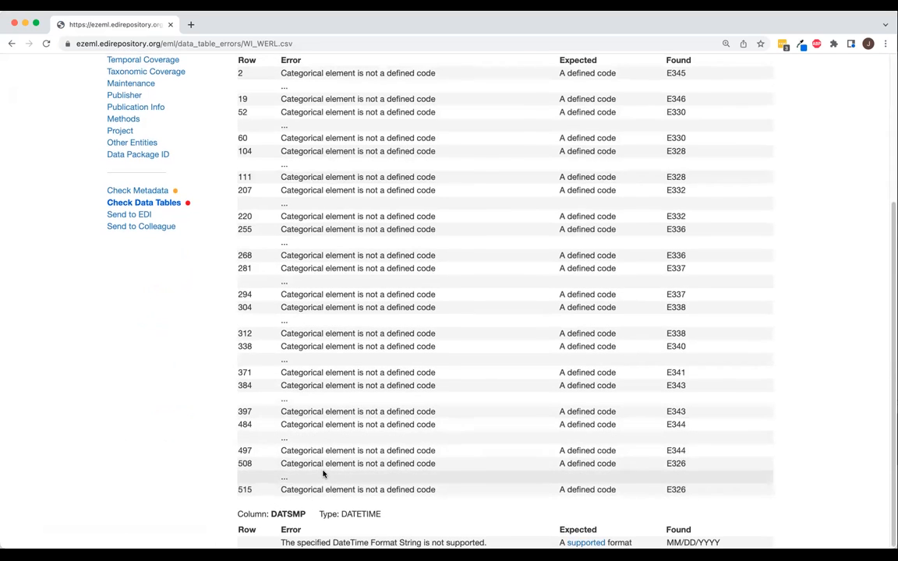
pyautogui.scroll(5, 324, 473)
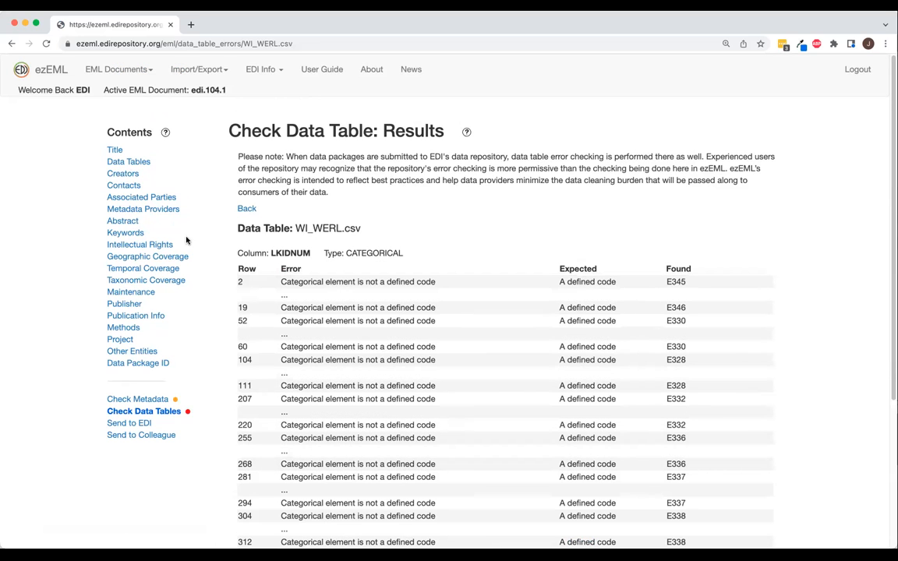
# - Set the LKIDNUM column of WI_WERL.csv to allow other code values besides those defined, and save the column properties
pyautogui.click(130, 162)
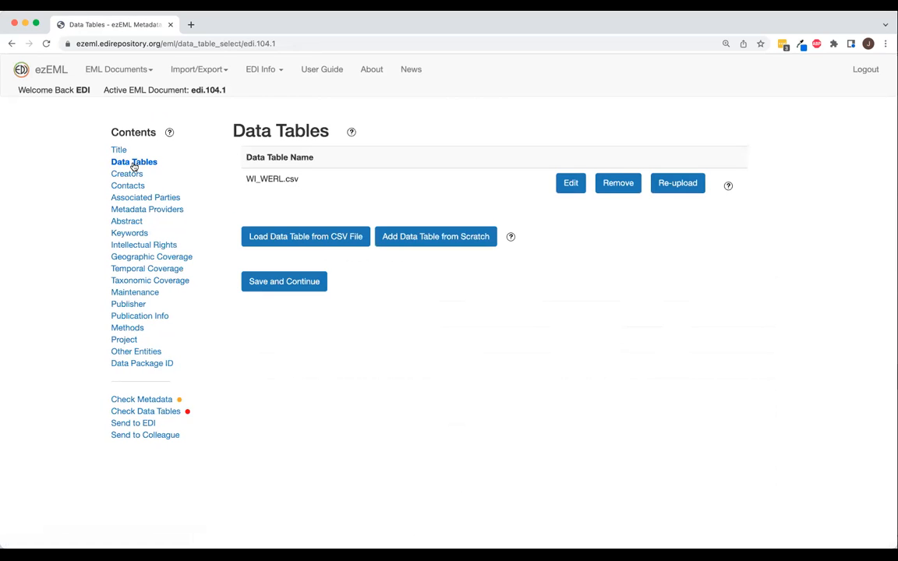
pyautogui.click(571, 184)
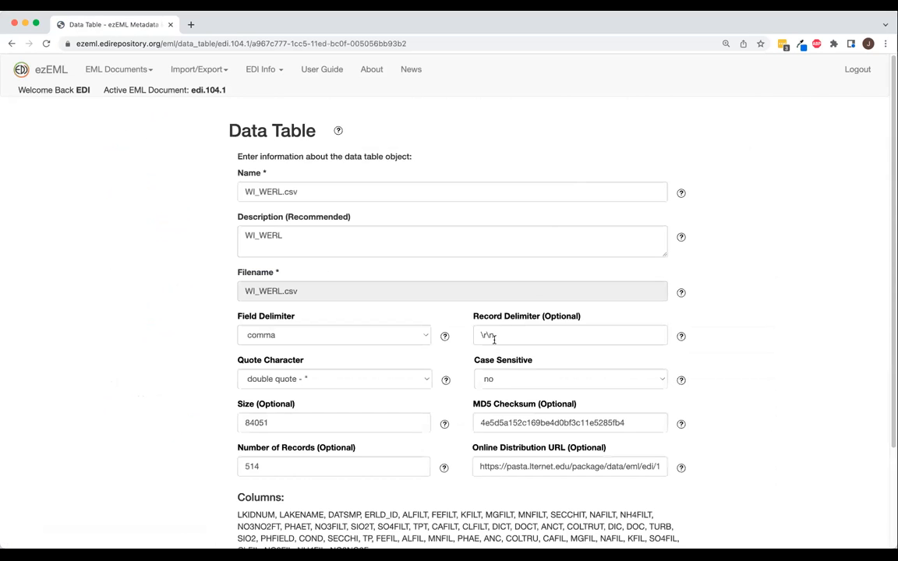
pyautogui.scroll(-3, 262, 470)
pyautogui.click(290, 458)
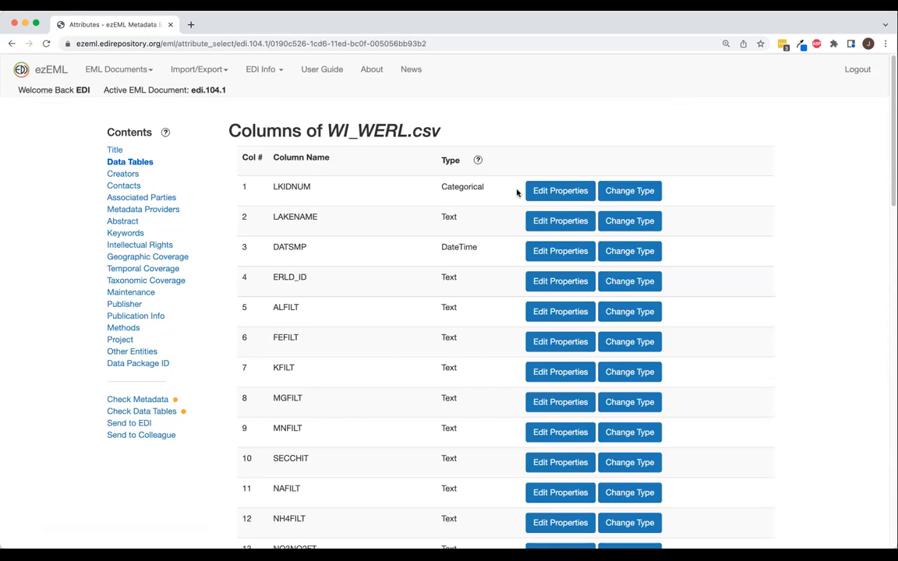
pyautogui.click(551, 191)
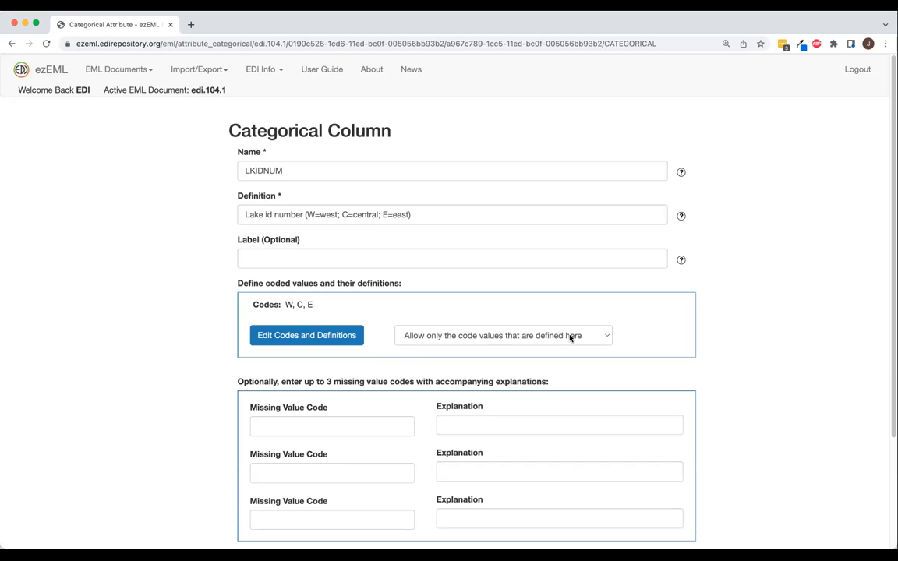
pyautogui.click(607, 337)
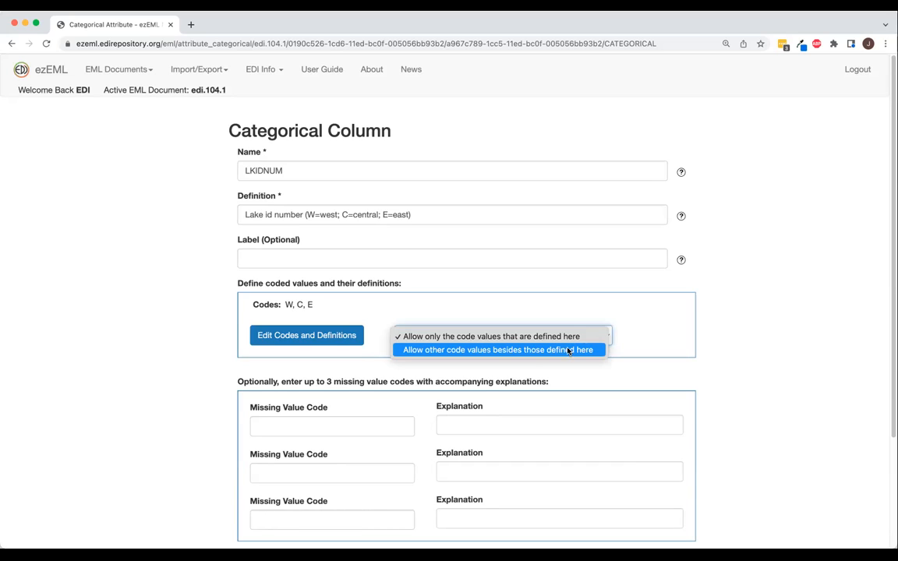
pyautogui.click(658, 320)
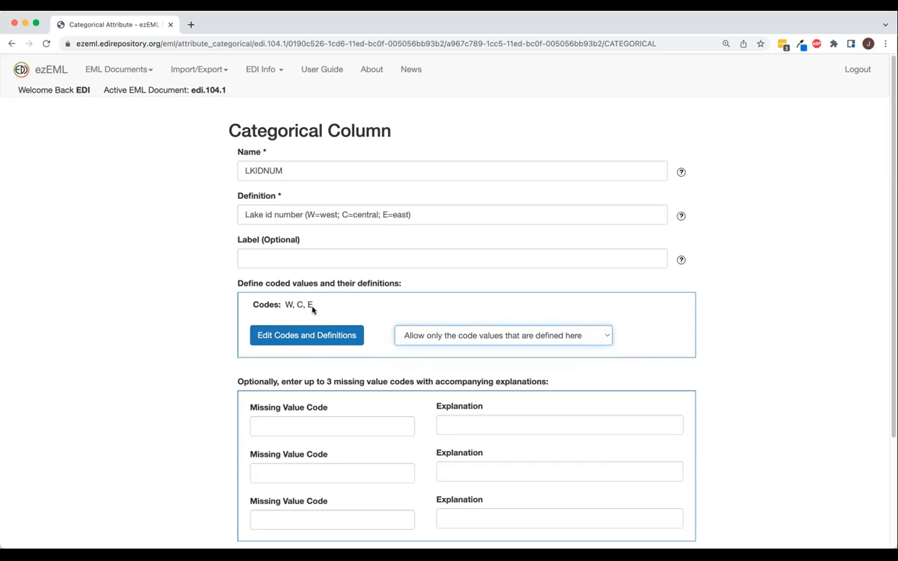
pyautogui.click(600, 335)
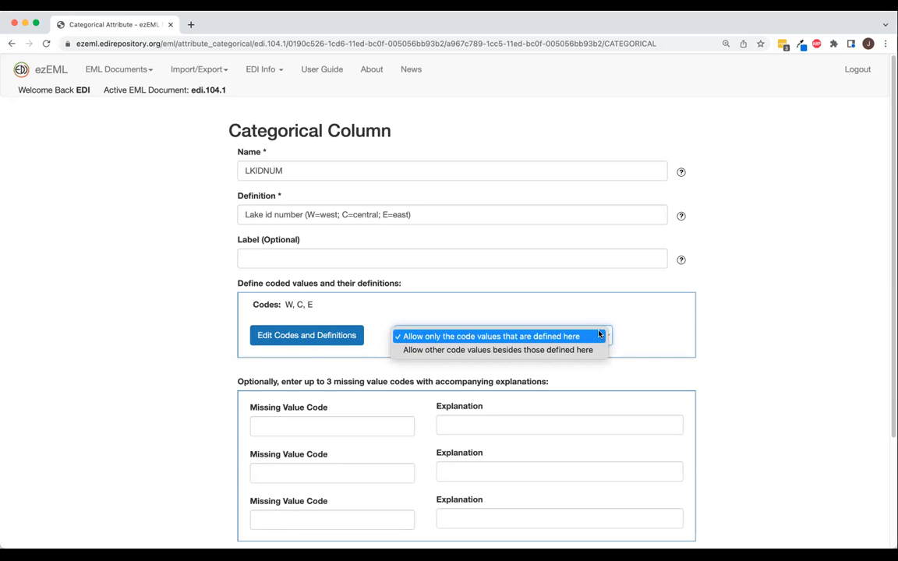
pyautogui.click(503, 352)
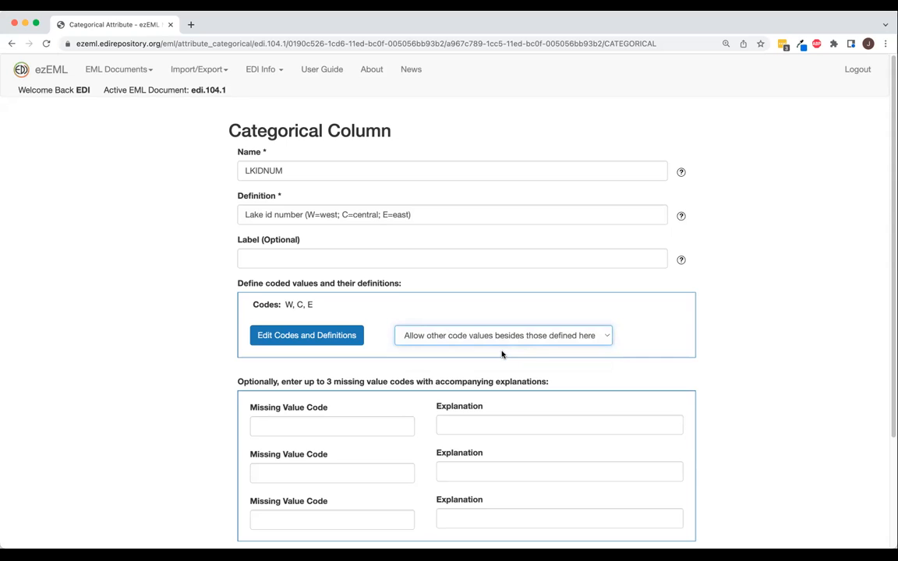
pyautogui.scroll(-3, 502, 354)
pyautogui.click(280, 497)
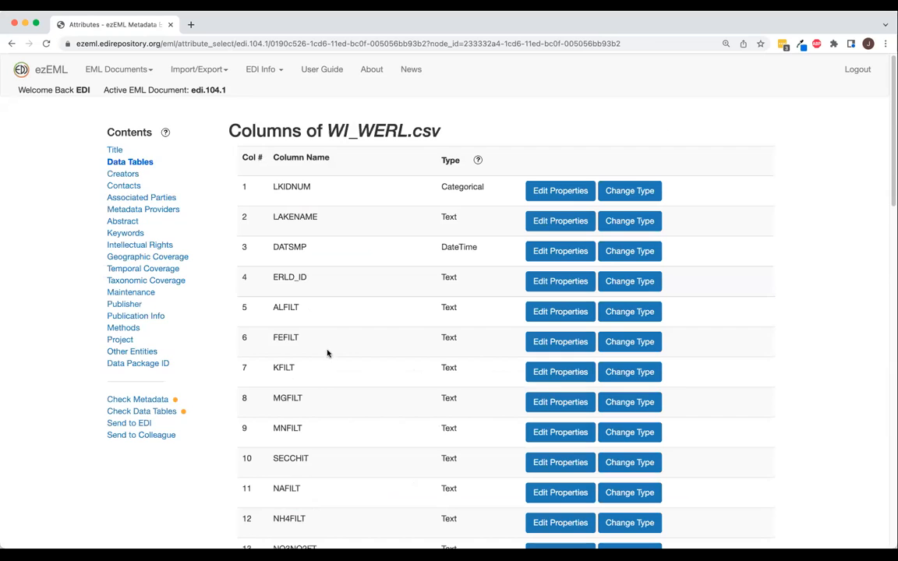
# - Rerun the data table check on WI_WERL.csv after editing the LKIDNUM column
pyautogui.scroll(-2, 348, 462)
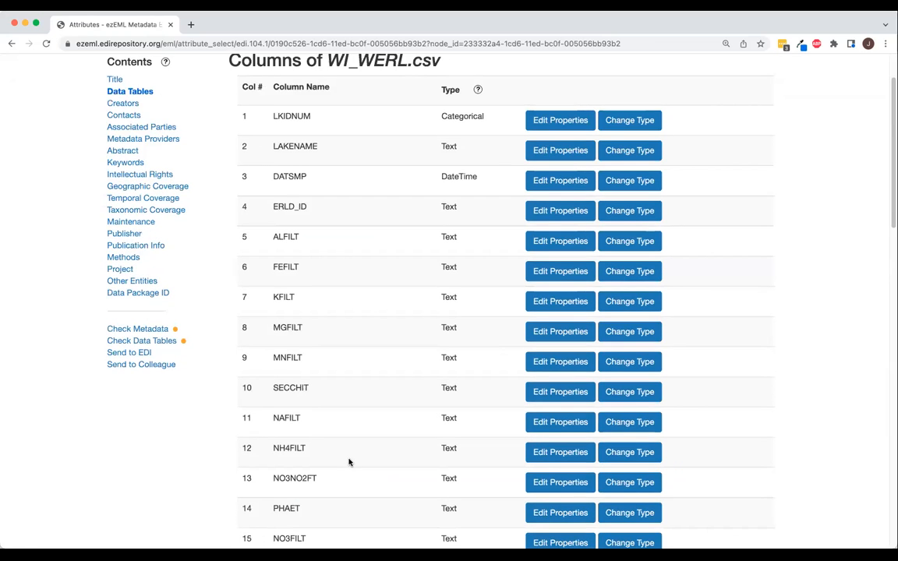
pyautogui.click(168, 341)
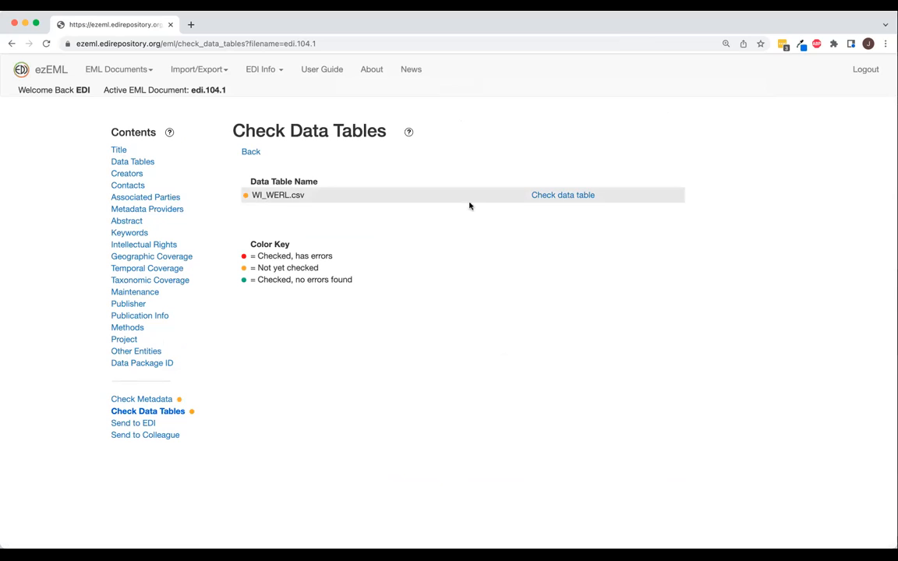
pyautogui.click(563, 197)
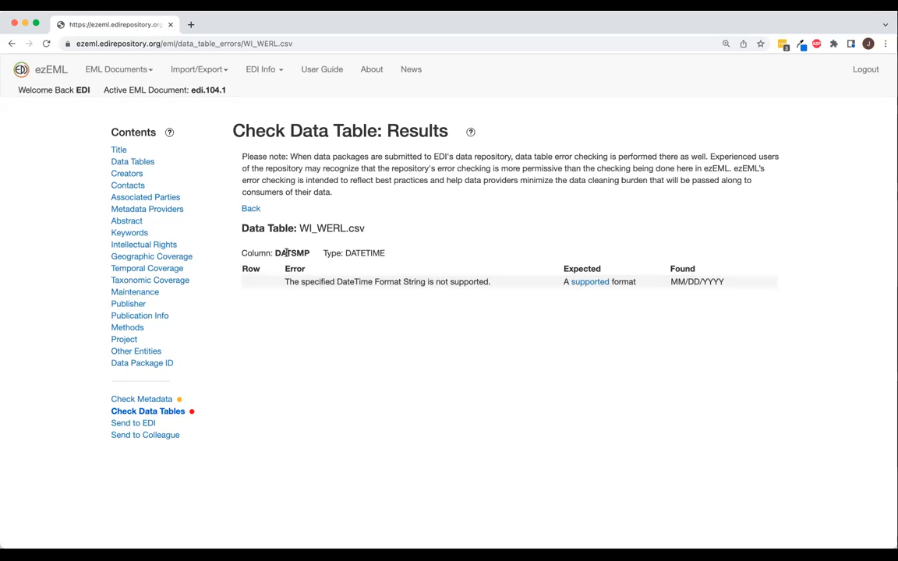
# - Open the column properties of DATSMP in the WI_WERL.csv data table
pyautogui.click(134, 163)
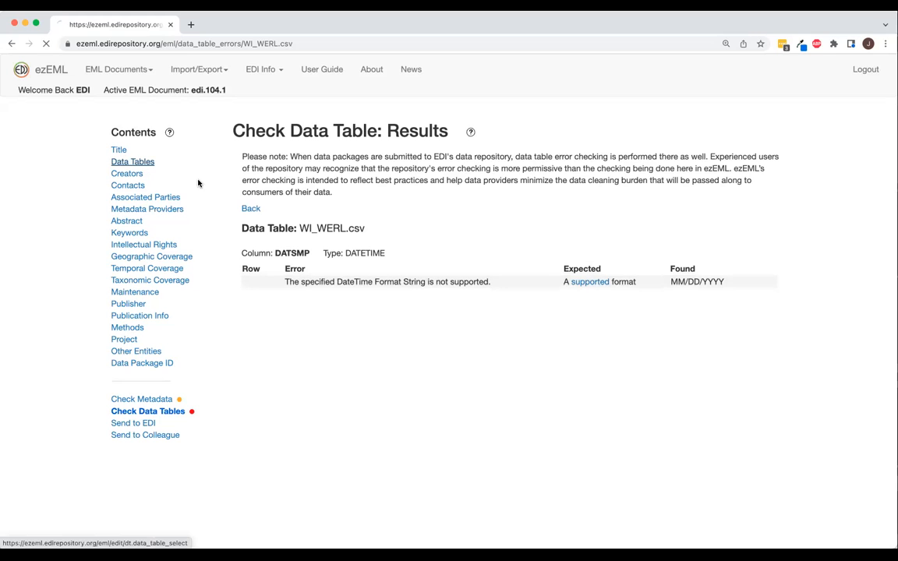
pyautogui.click(569, 183)
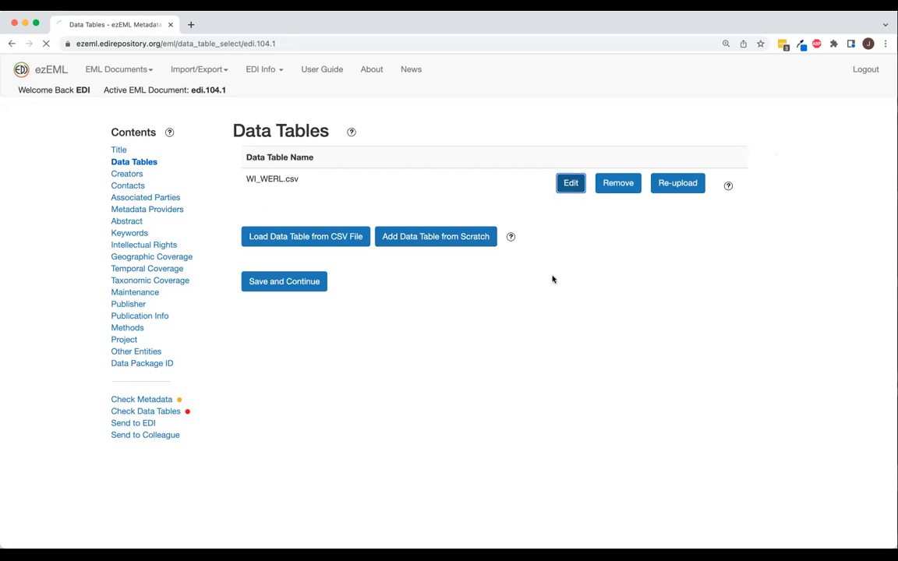
pyautogui.scroll(-3, 495, 407)
pyautogui.click(312, 456)
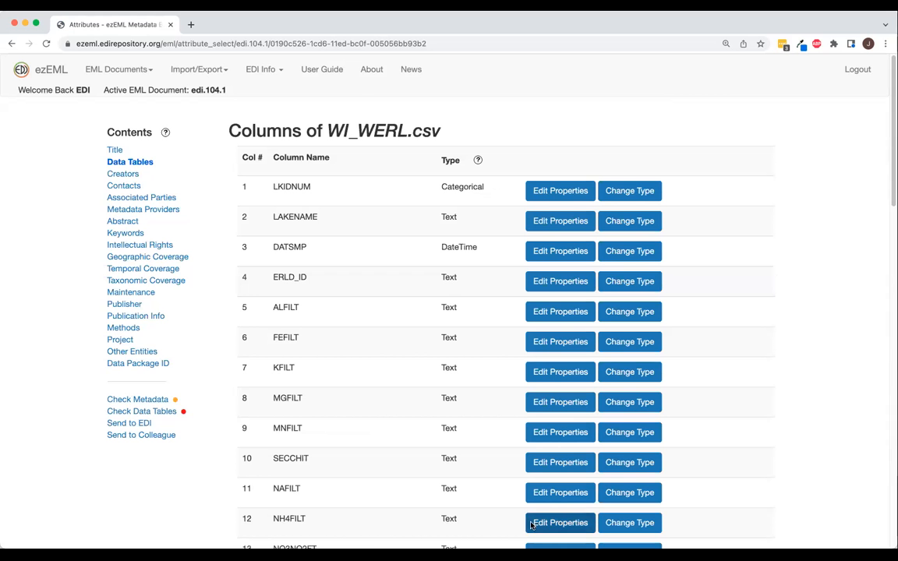
pyautogui.scroll(-6, 531, 520)
pyautogui.scroll(6, 562, 518)
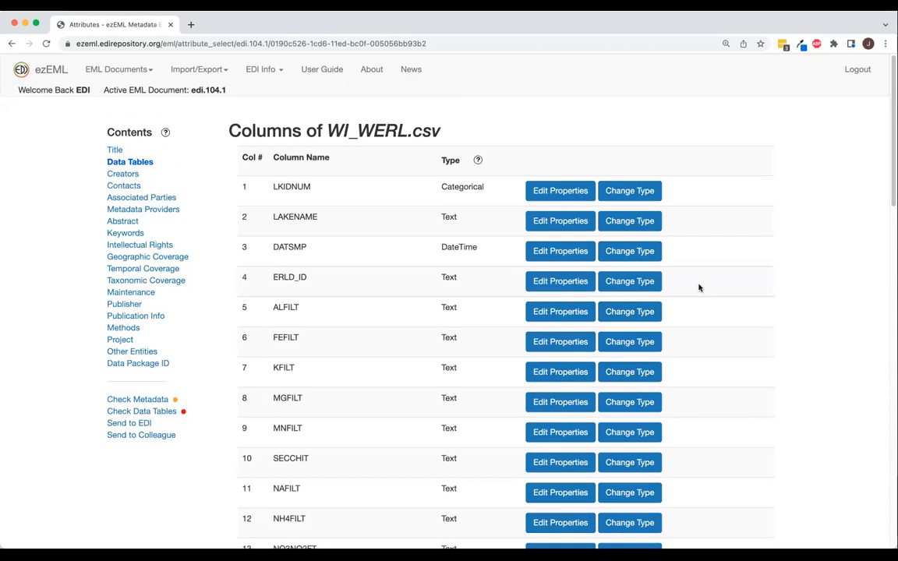
pyautogui.click(572, 255)
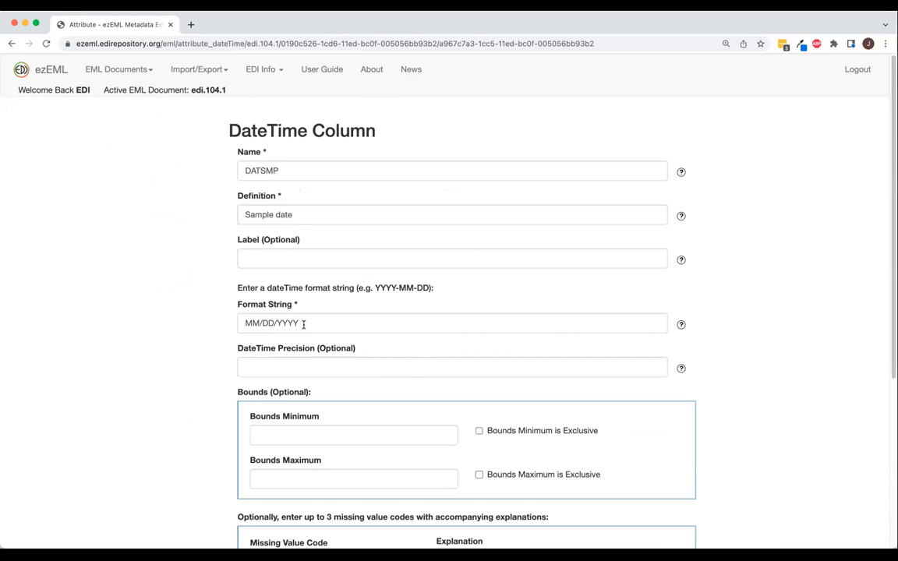
# - Set the DATSMP column's format string to YYYY-MM-DD and consult the format string help
pyautogui.moveTo(303, 324); pyautogui.dragTo(85, 310)
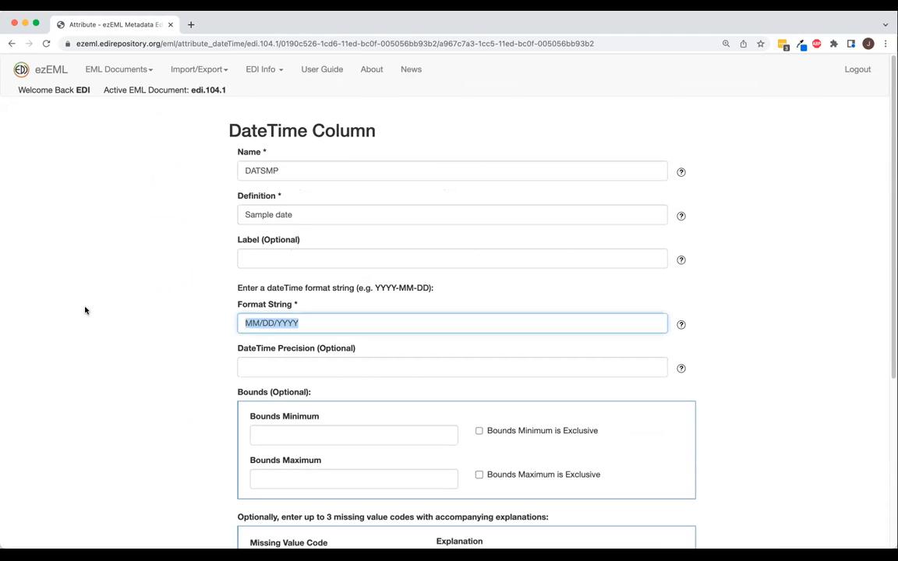
pyautogui.write('Y')
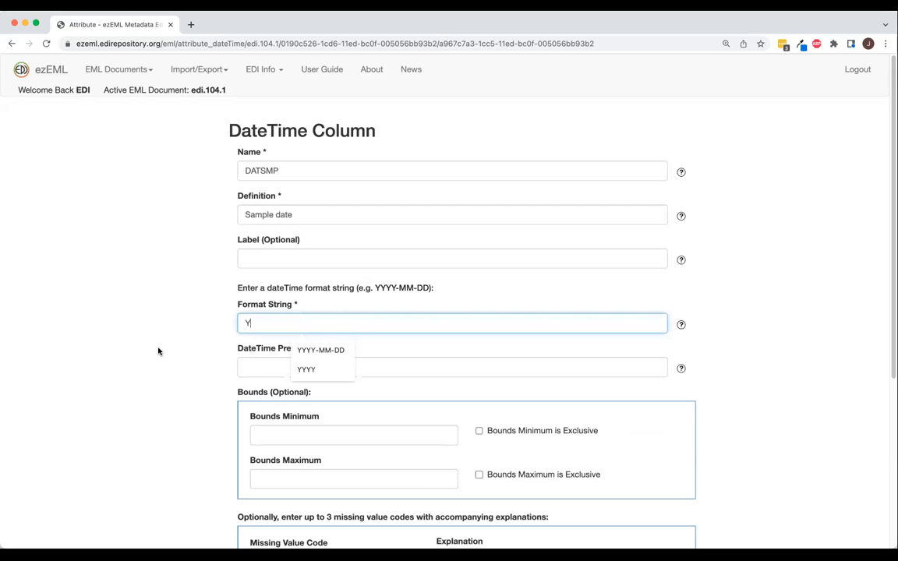
pyautogui.click(301, 350)
pyautogui.scroll(-5, 327, 359)
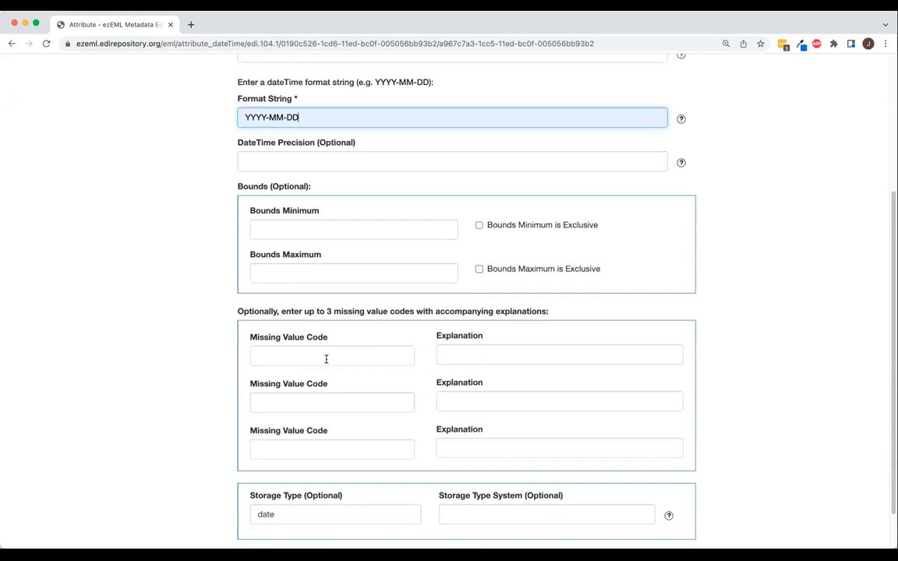
pyautogui.scroll(5, 331, 481)
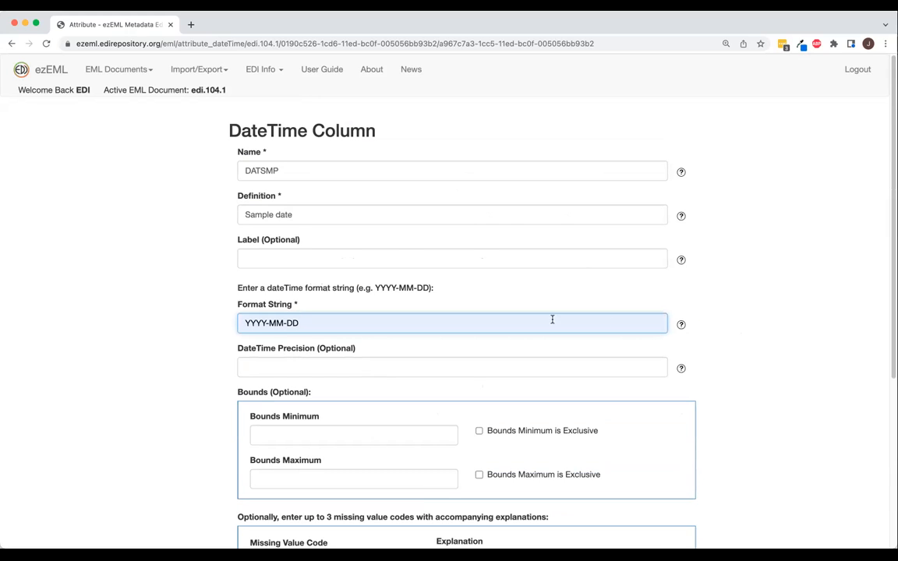
pyautogui.click(681, 324)
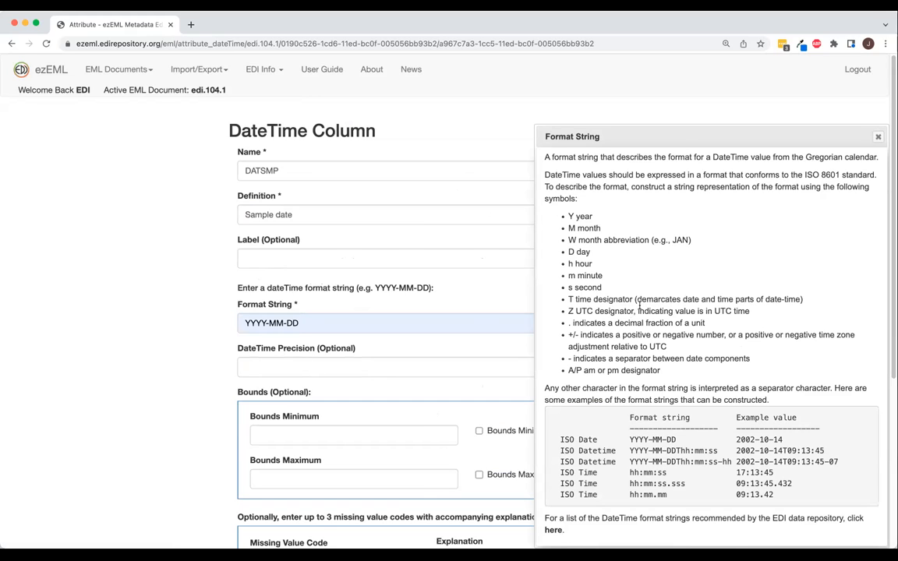
pyautogui.click(878, 137)
# - Save the DATSMP column properties and rerun the data table check on WI_WERL.csv
pyautogui.scroll(-5, 296, 493)
pyautogui.click(285, 517)
pyautogui.click(156, 413)
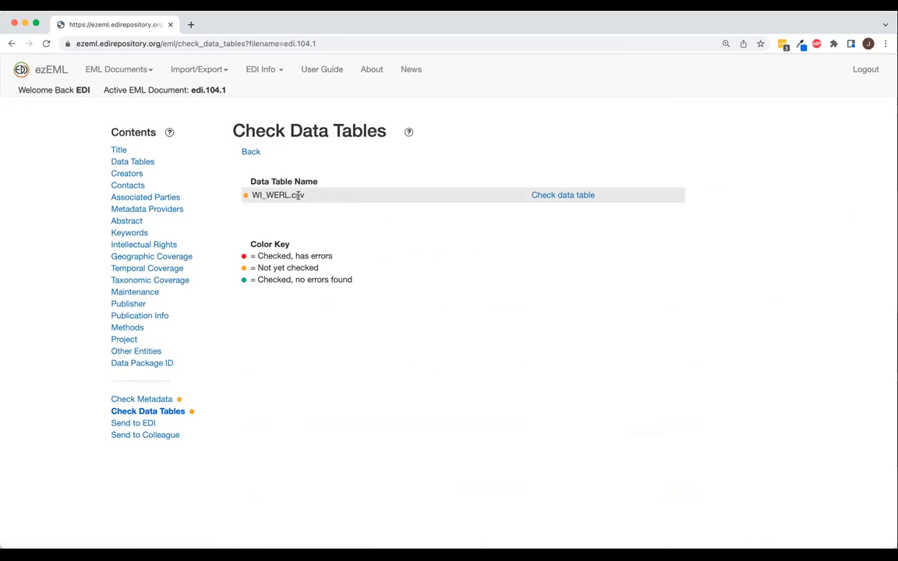
pyautogui.click(552, 197)
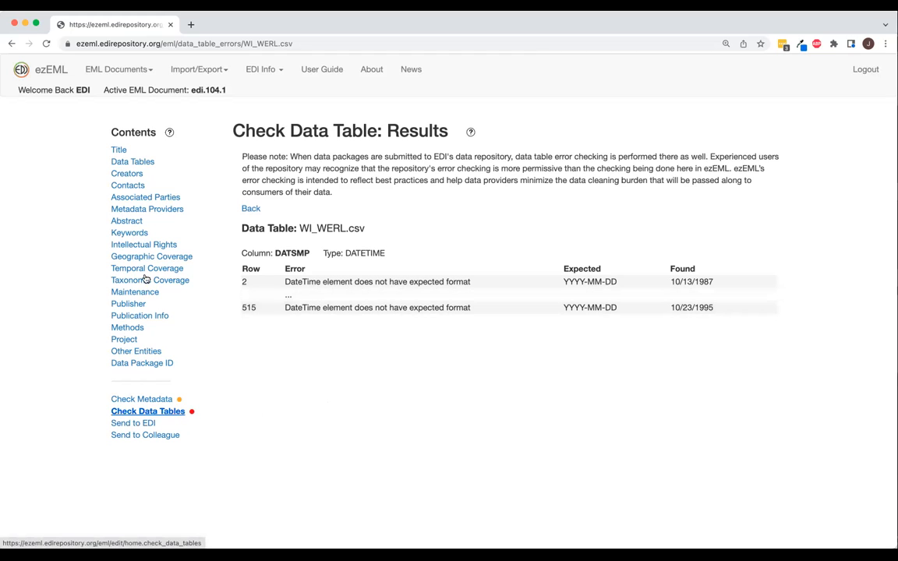
# - Set the format string of the DATSMP column in WI_WERL.csv back to MM/DD/YYYY and save the column properties
pyautogui.click(131, 161)
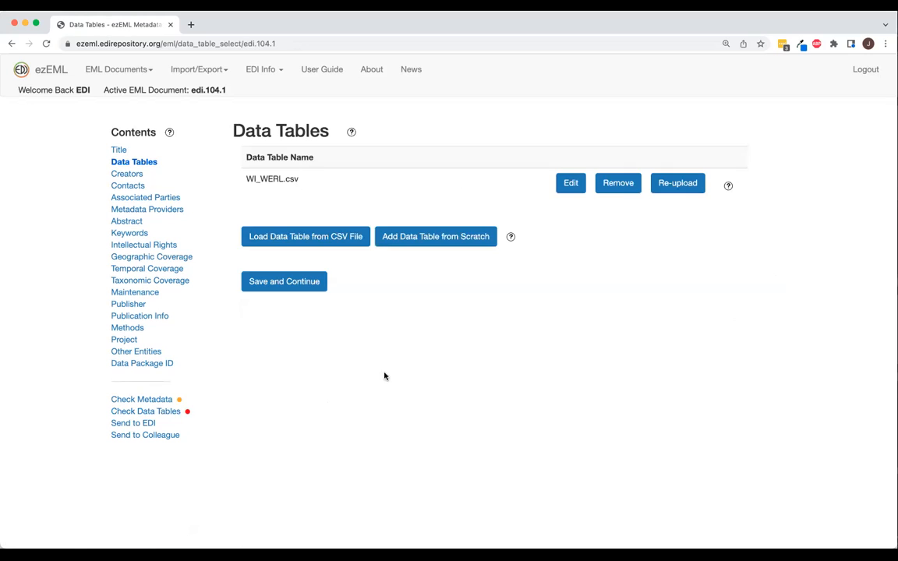
pyautogui.click(570, 186)
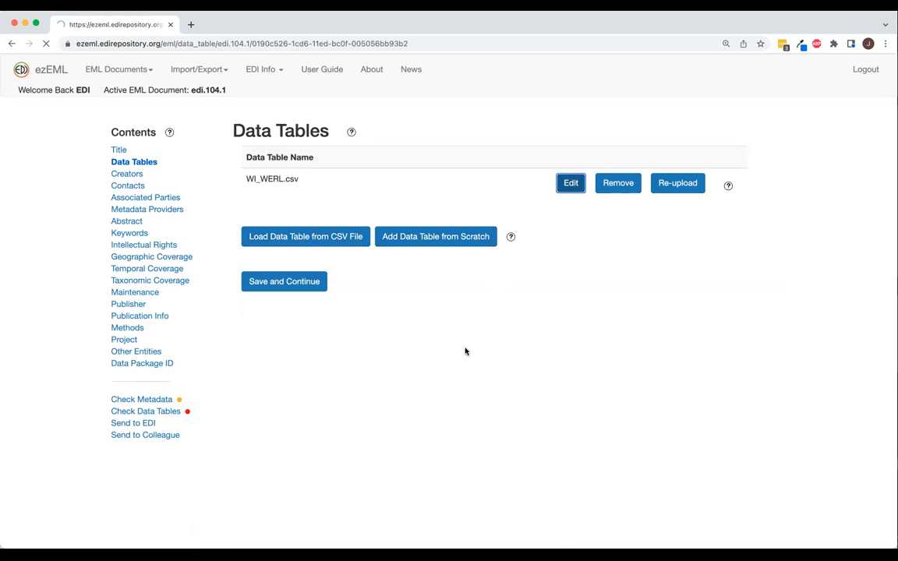
pyautogui.scroll(-3, 265, 461)
pyautogui.click(265, 458)
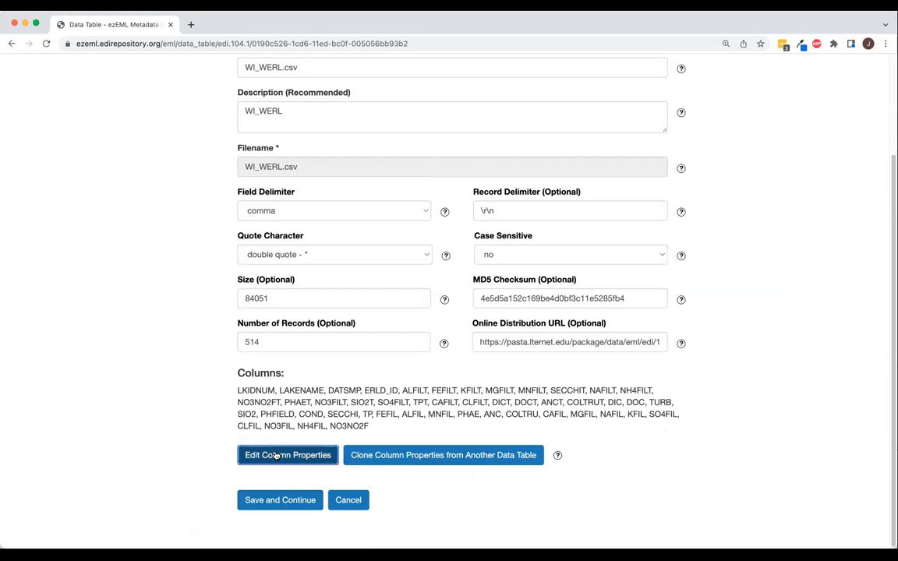
pyautogui.click(541, 251)
pyautogui.moveTo(356, 329); pyautogui.dragTo(173, 306)
pyautogui.write('MM/DD/YYYY')
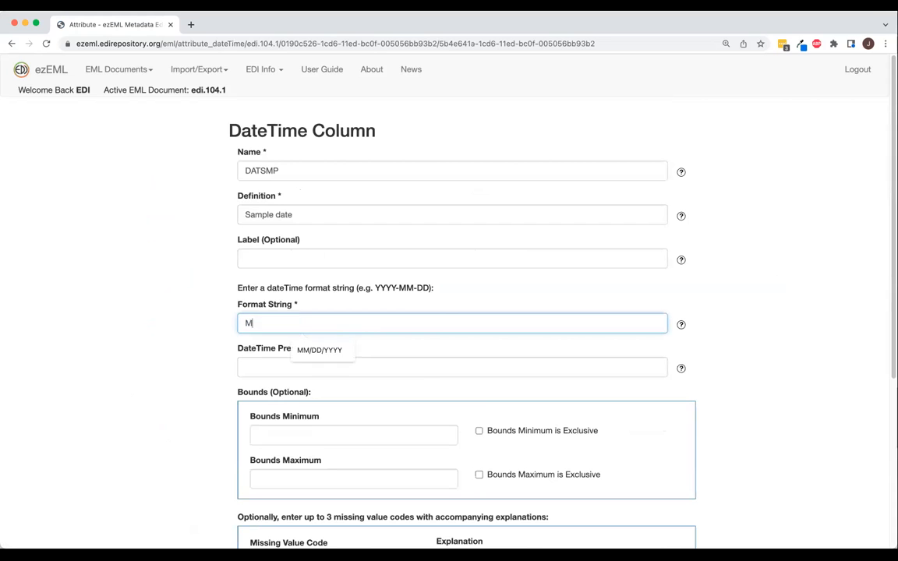
pyautogui.click(325, 352)
pyautogui.scroll(-3, 150, 343)
pyautogui.click(288, 519)
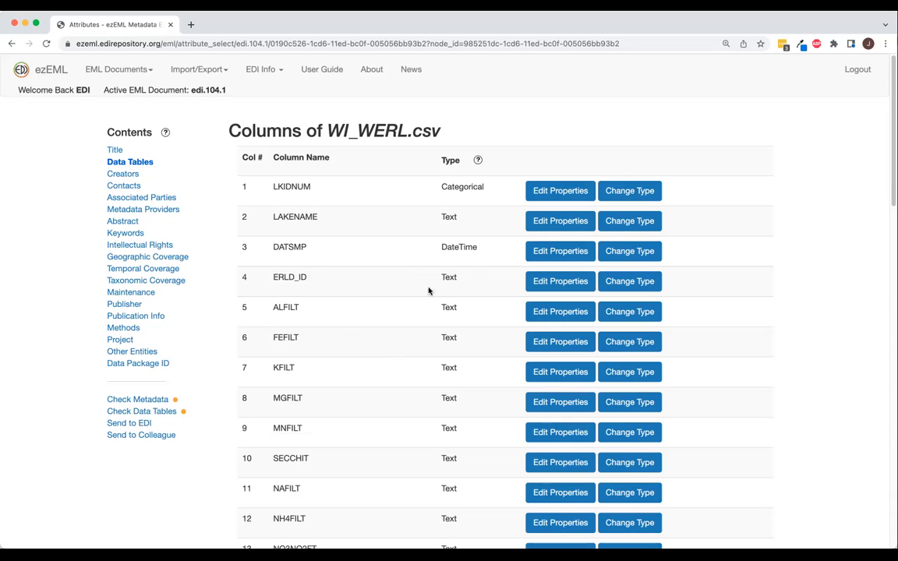
# - Recheck the WI_WERL.csv data table with the restored DATSMP date format
pyautogui.click(143, 411)
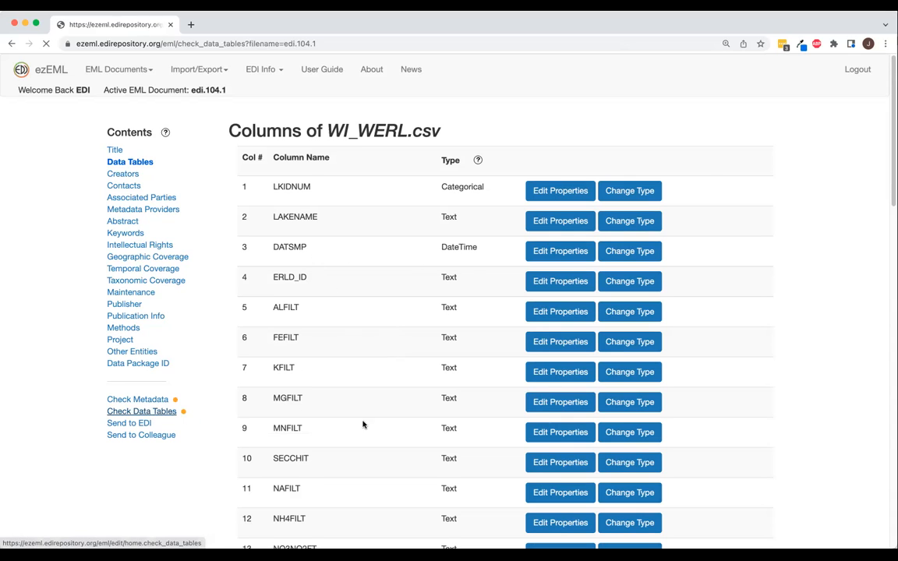
pyautogui.click(546, 196)
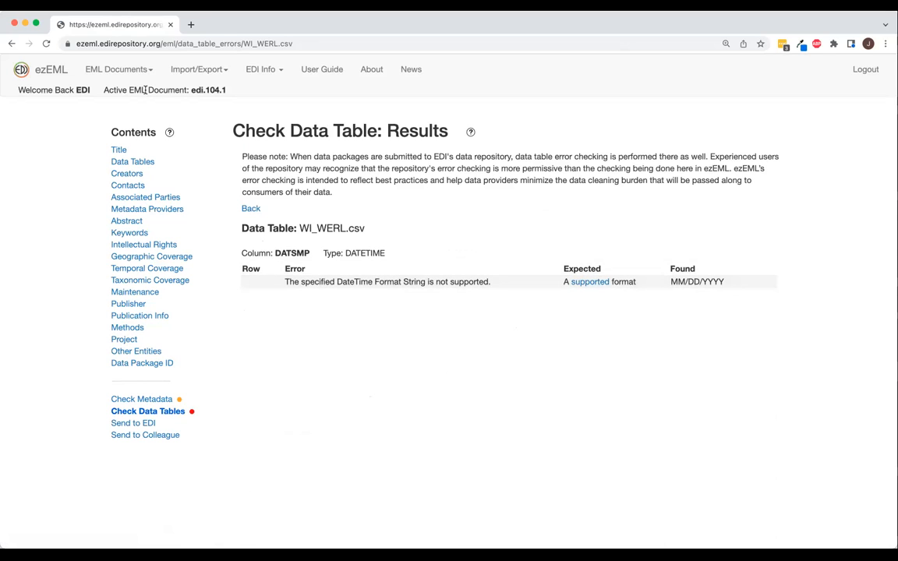
# - Open the EML document edi.487.1
pyautogui.click(131, 69)
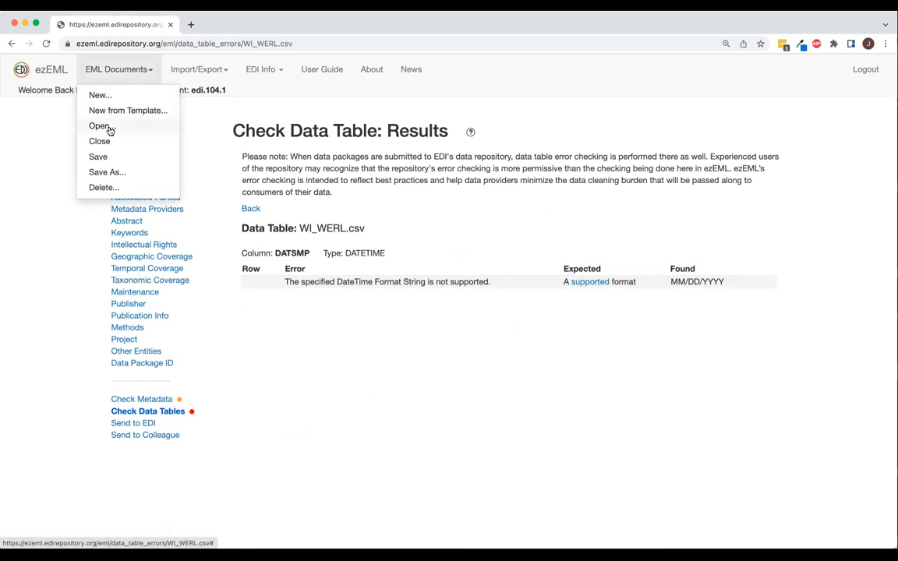
pyautogui.click(109, 126)
pyautogui.click(473, 209)
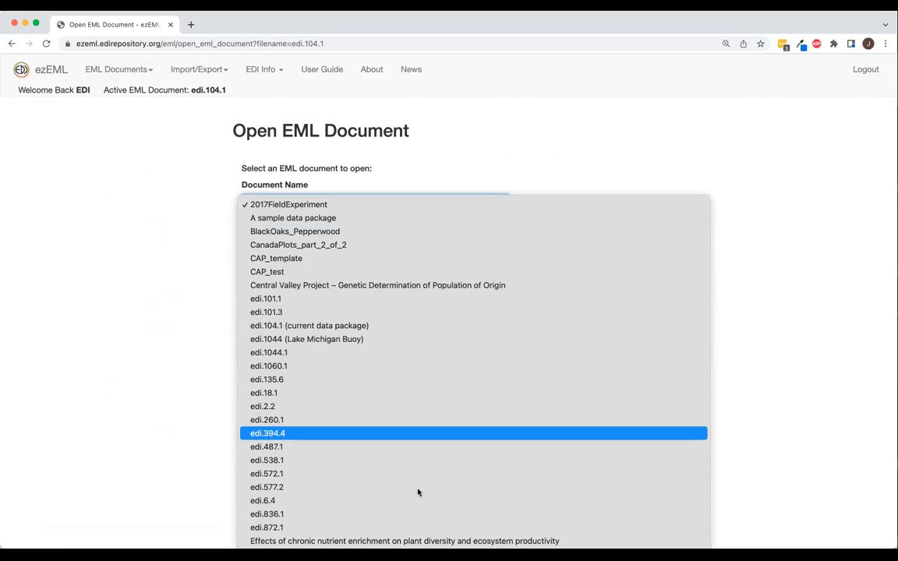
pyautogui.click(417, 447)
pyautogui.click(258, 251)
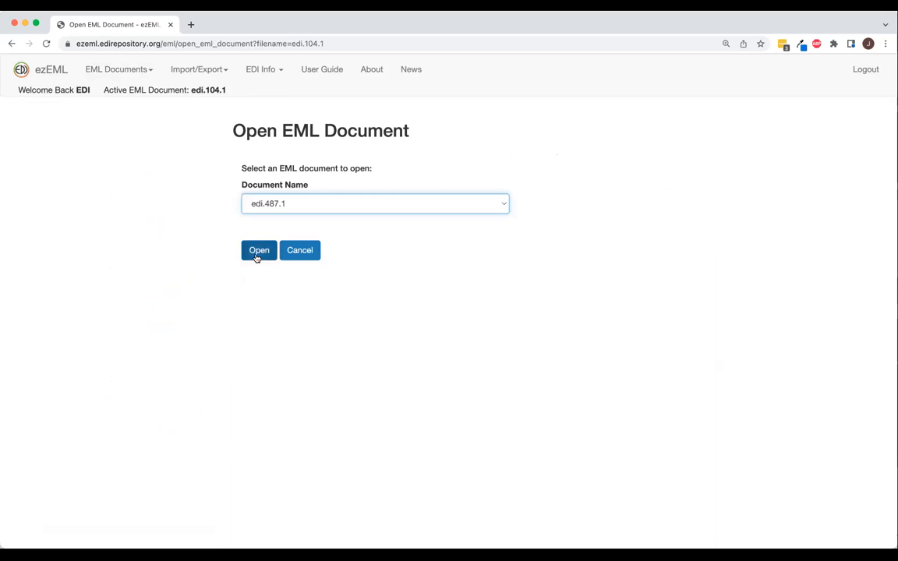
# - Show the data table errors for SBCMBON deep natural reef fish count in DwCD and examine the occurrenceStatus and sampleSizeValue entries
pyautogui.click(146, 411)
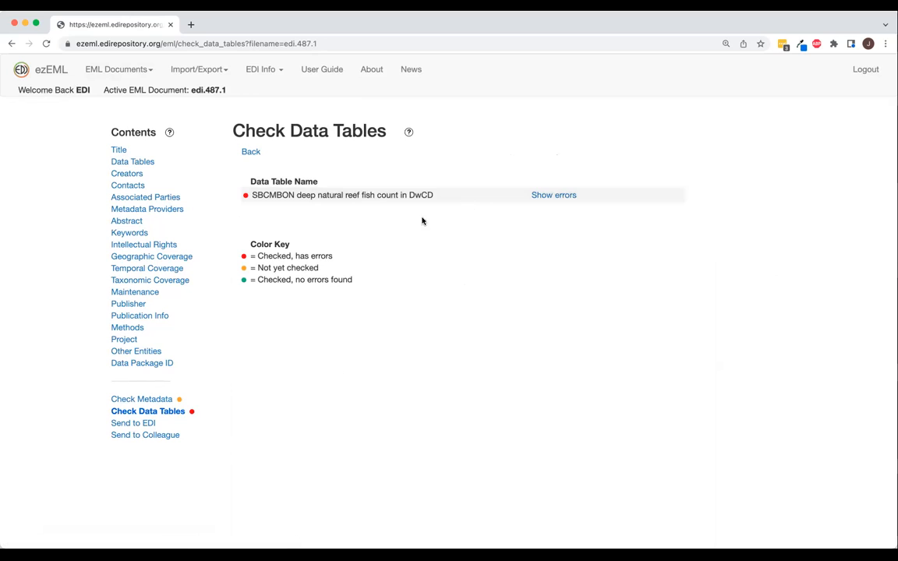
pyautogui.click(555, 195)
pyautogui.click(556, 197)
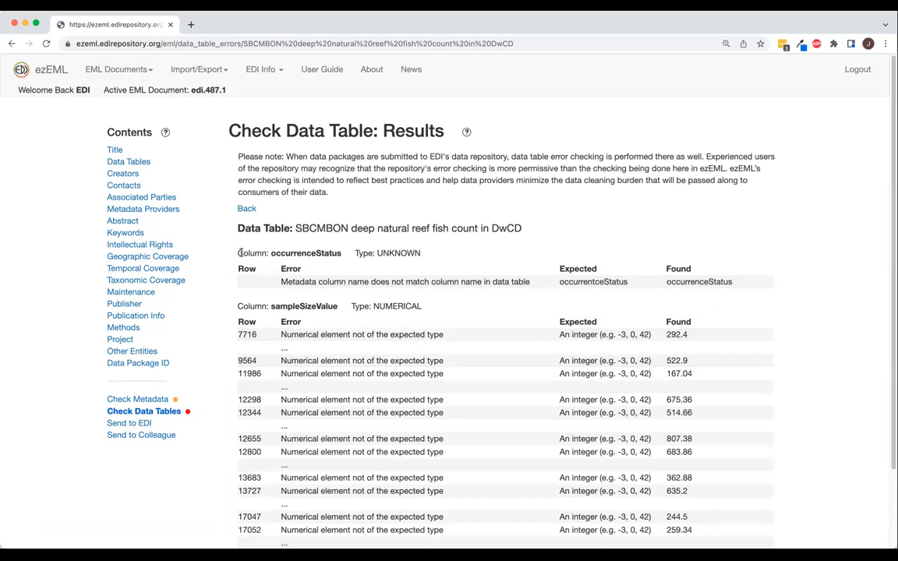
pyautogui.scroll(-3, 240, 254)
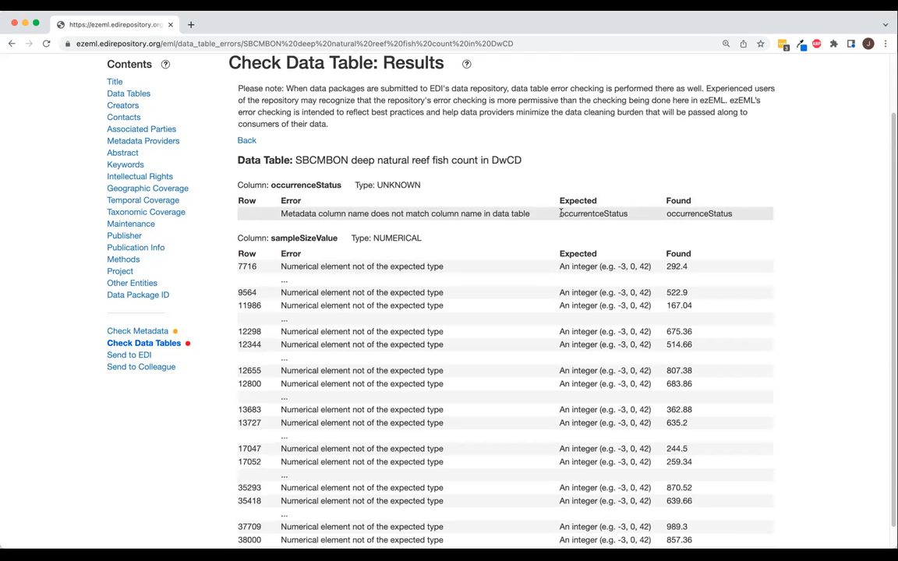
pyautogui.moveTo(559, 213); pyautogui.dragTo(628, 213)
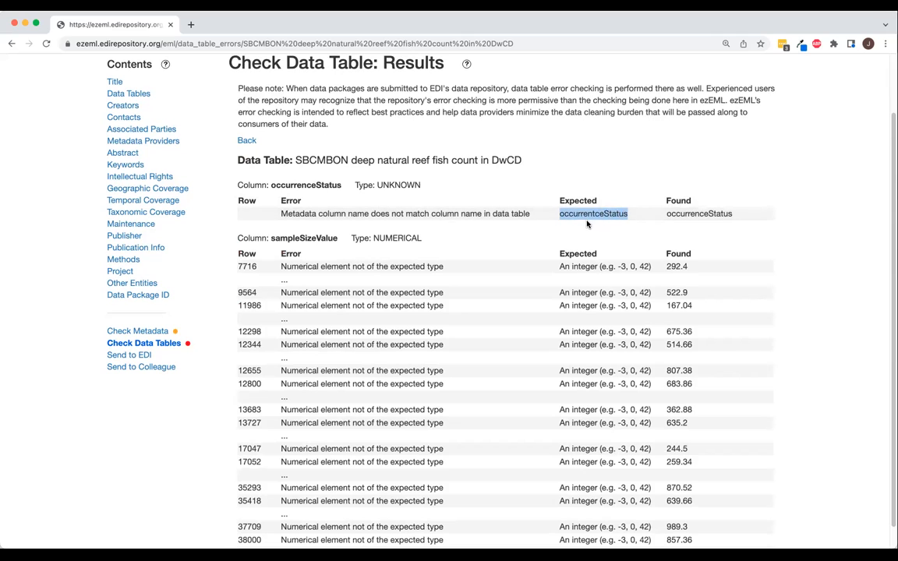
pyautogui.click(593, 219)
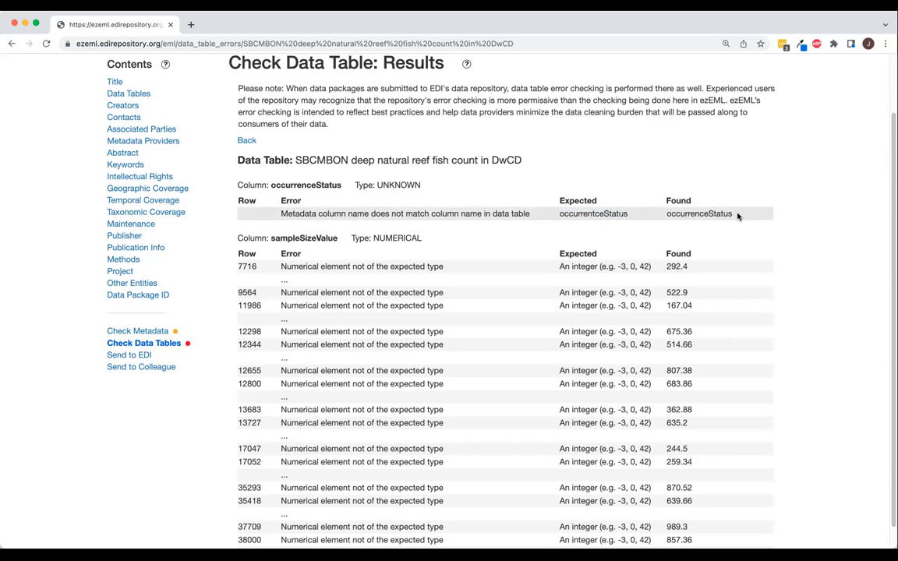
pyautogui.scroll(-2, 635, 340)
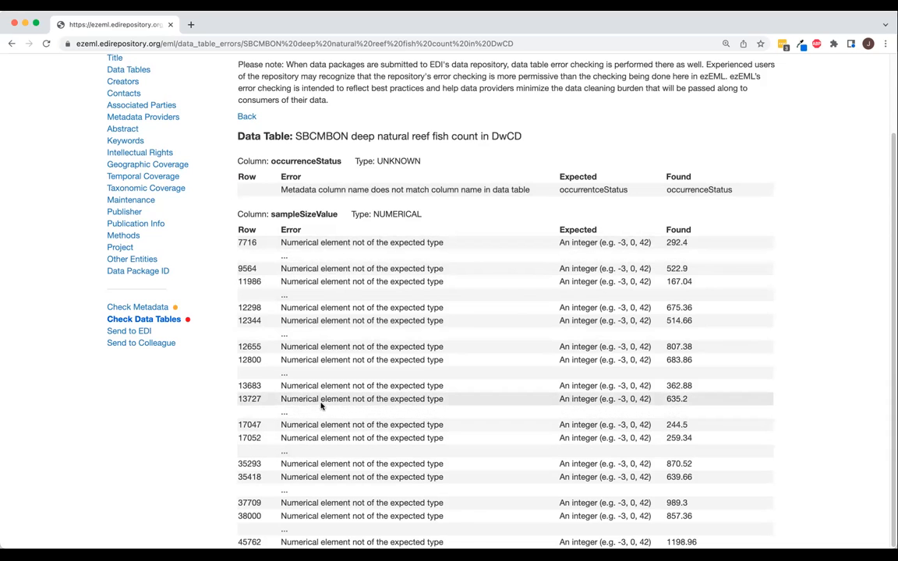
pyautogui.scroll(3, 257, 343)
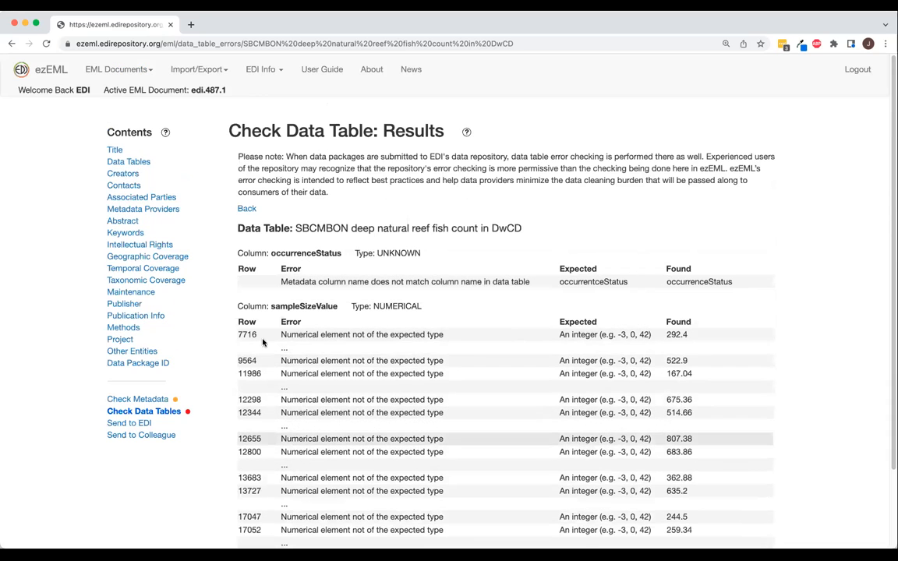
# - Open the column properties of the misspelled occurrentceStatus column in the SBCMBON deep natural reef fish count data table
pyautogui.click(128, 161)
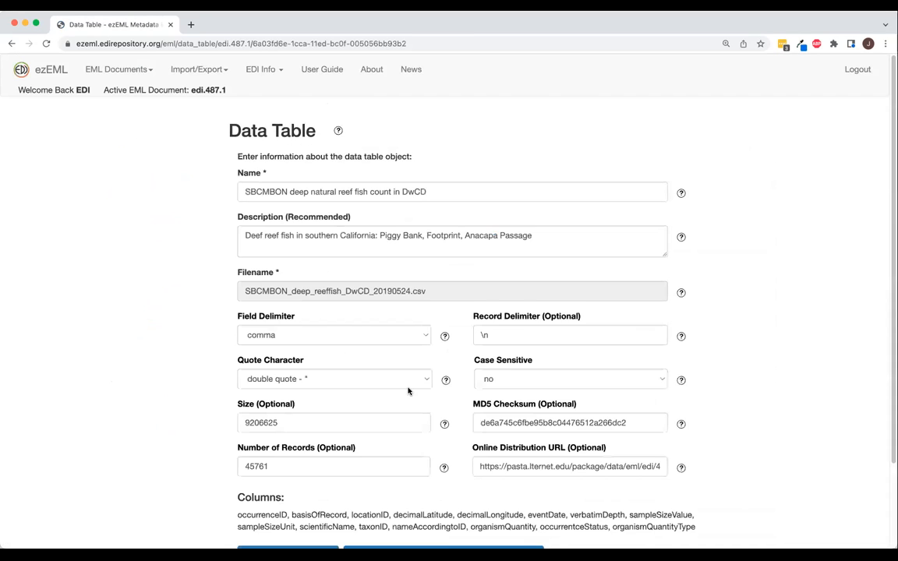
pyautogui.scroll(-3, 311, 436)
pyautogui.click(272, 457)
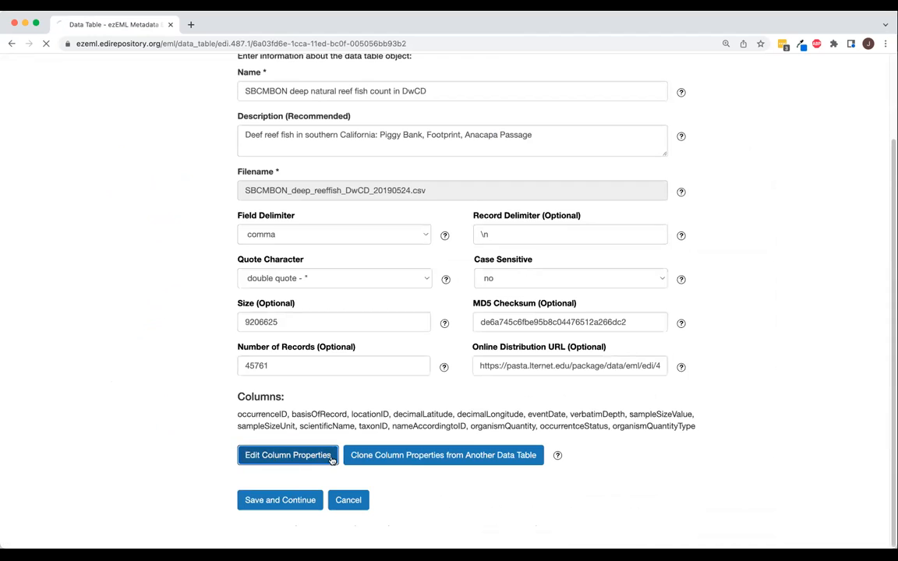
pyautogui.scroll(-3, 333, 410)
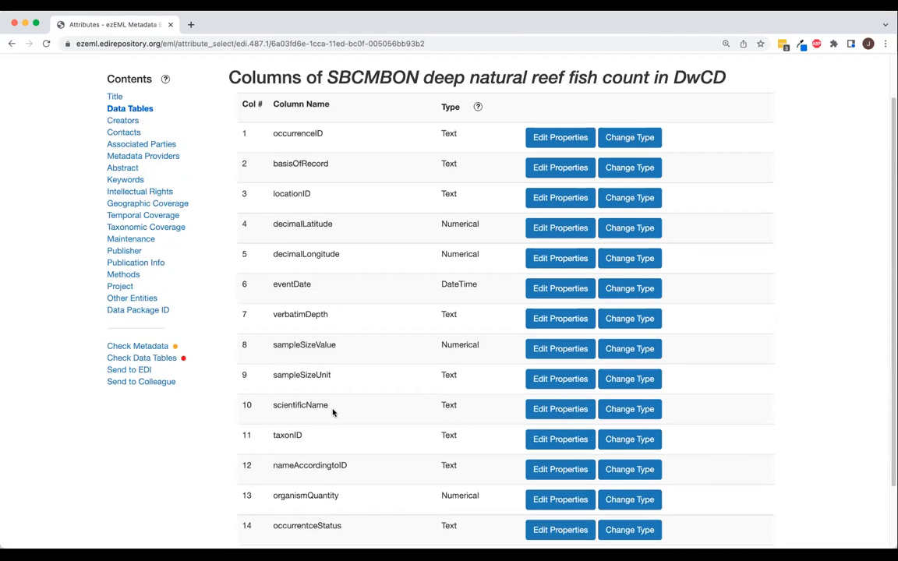
pyautogui.click(561, 454)
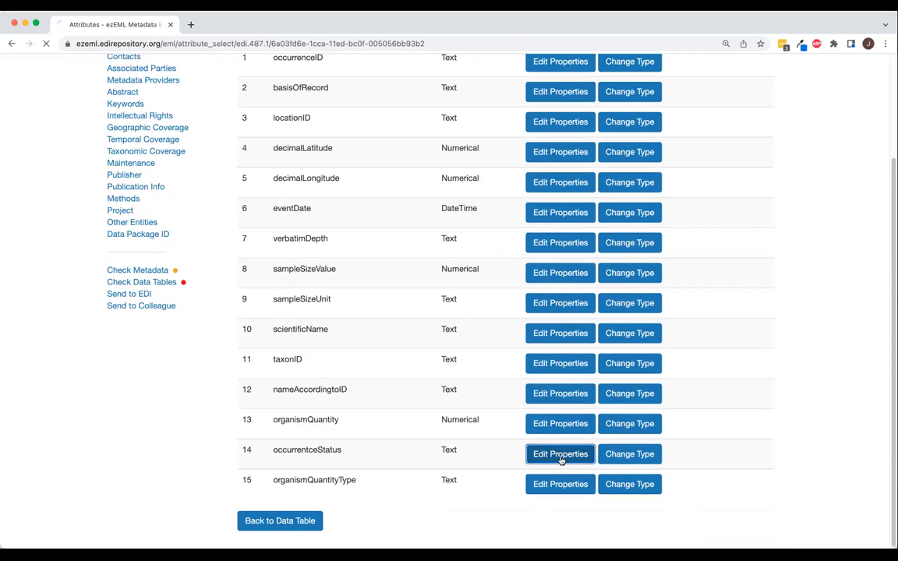
# - Correct the misspelled column's name and label to occurrenceStatus and its definition to occurrence Status, and save the column
pyautogui.click(279, 171)
pyautogui.press('BackSpace')
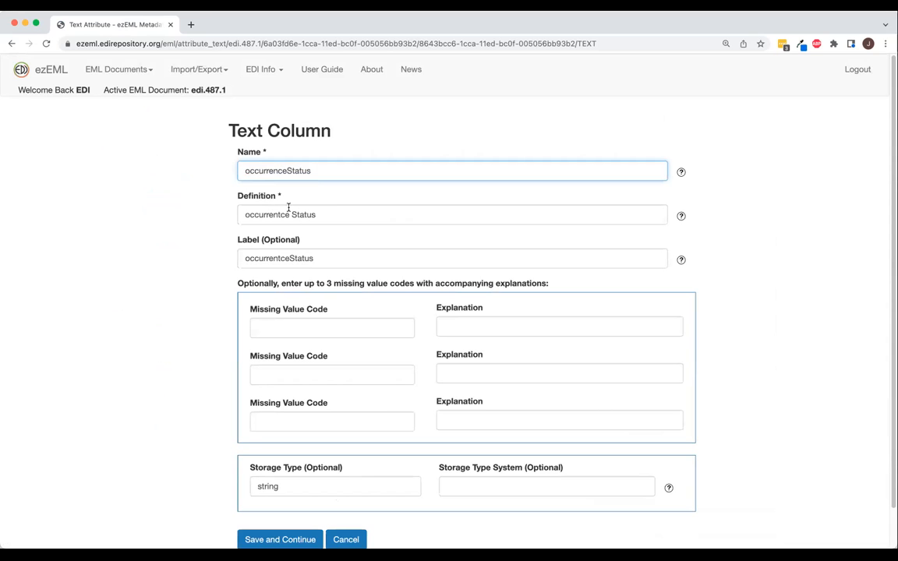
pyautogui.click(281, 214)
pyautogui.press('BackSpace')
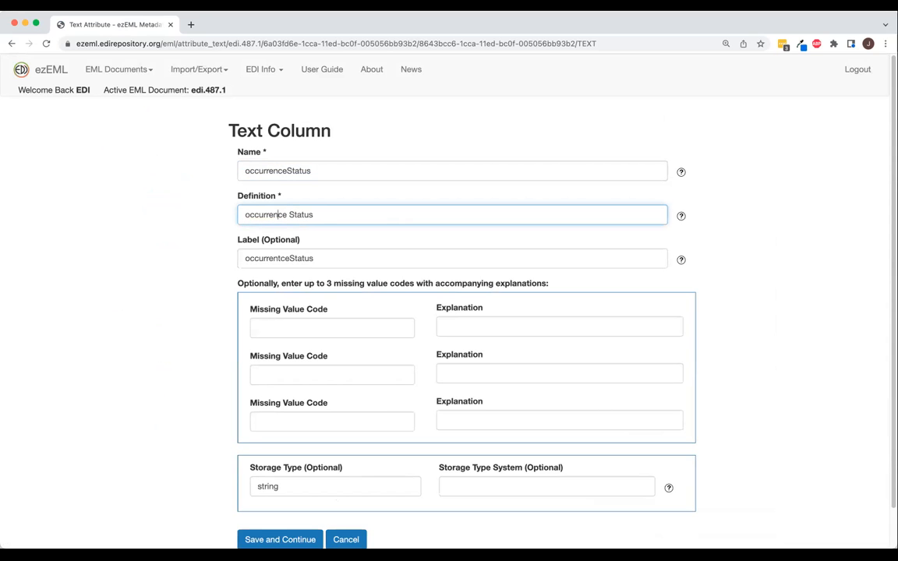
pyautogui.click(280, 259)
pyautogui.press('BackSpace')
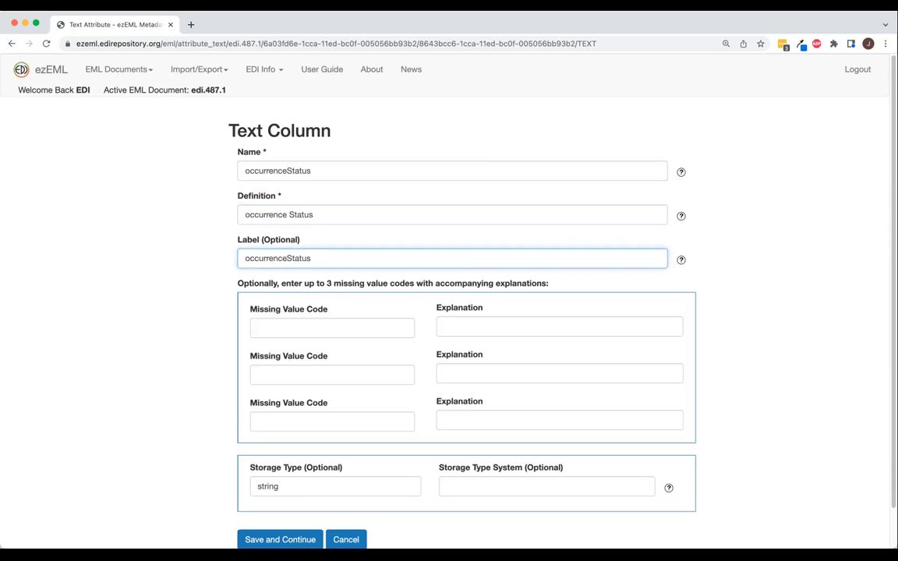
pyautogui.scroll(-1, 278, 519)
pyautogui.click(285, 499)
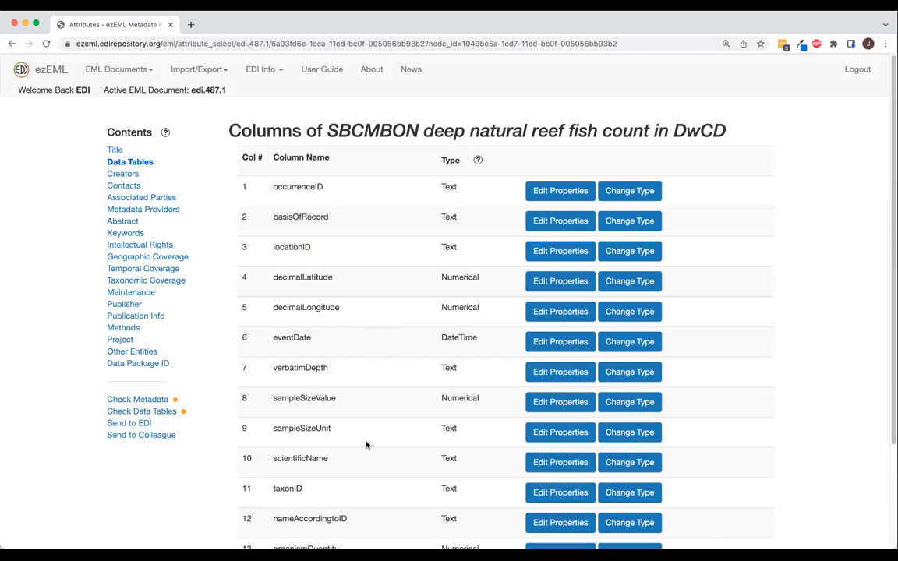
# - Set the number type of the sampleSizeValue column to real and save the column properties
pyautogui.scroll(-1, 367, 445)
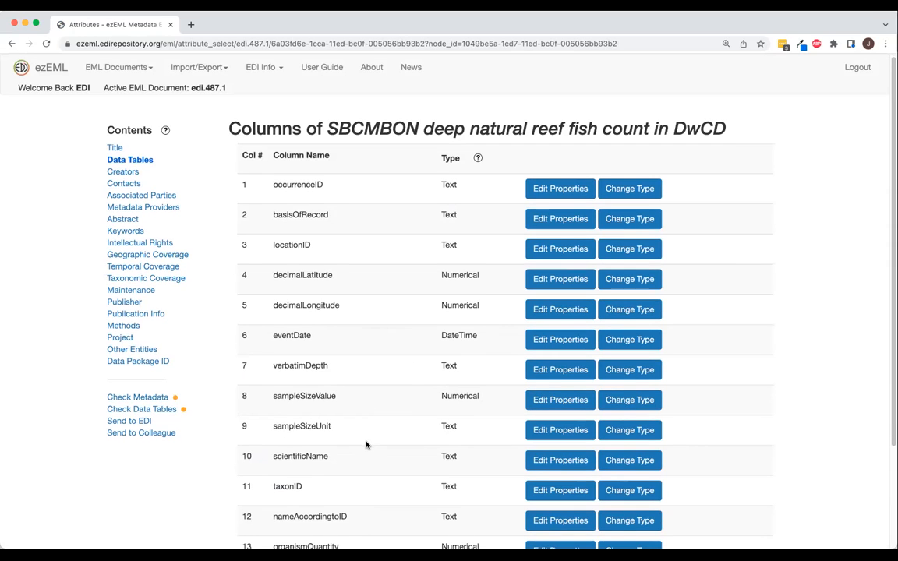
pyautogui.click(565, 400)
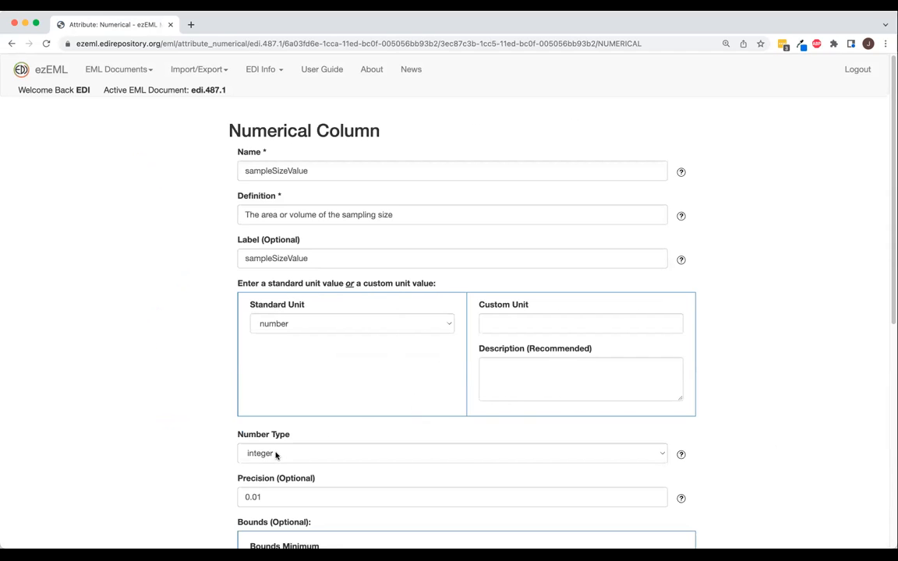
pyautogui.click(664, 454)
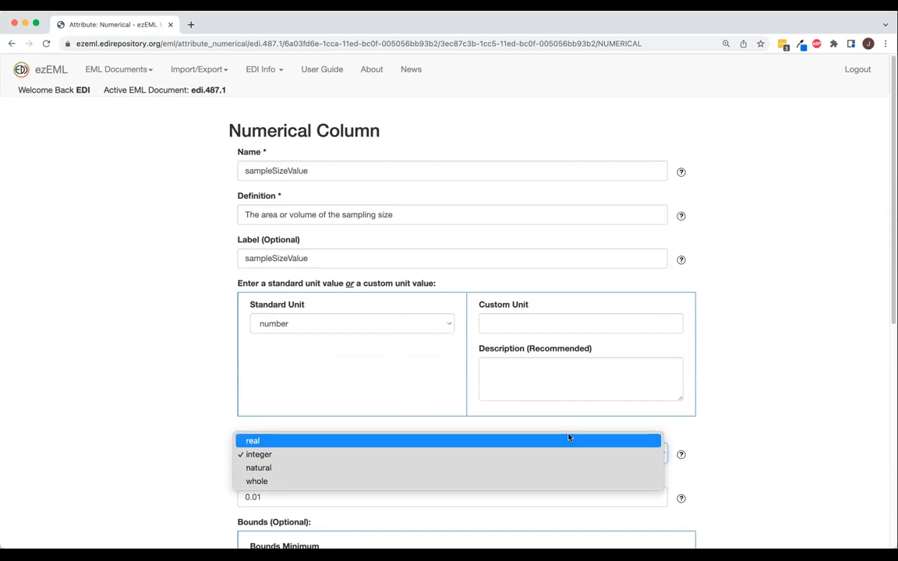
pyautogui.press('Escape')
pyautogui.press('Down')
pyautogui.scroll(-5, 127, 449)
pyautogui.click(247, 497)
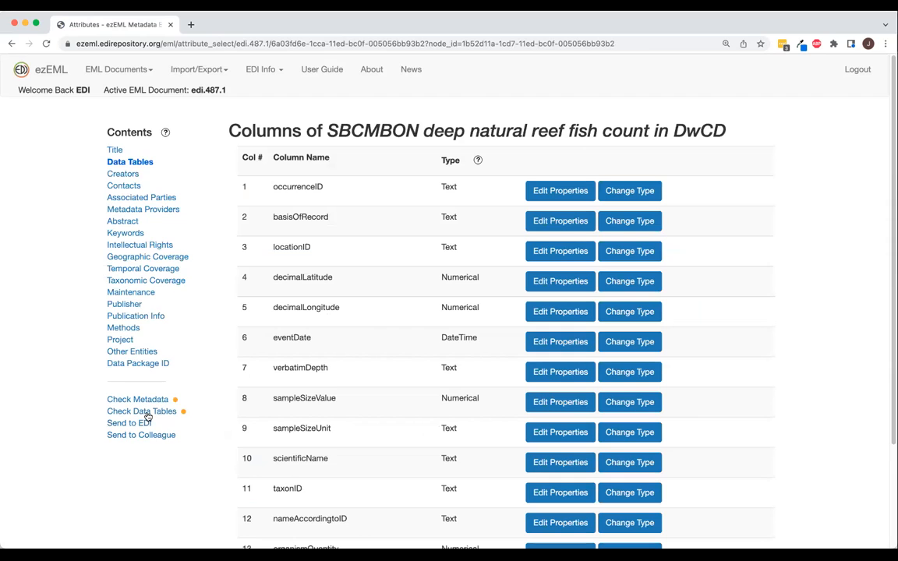
# - Recheck the SBCMBON deep natural reef fish count in DwCD data table and return to the data table list
pyautogui.click(154, 413)
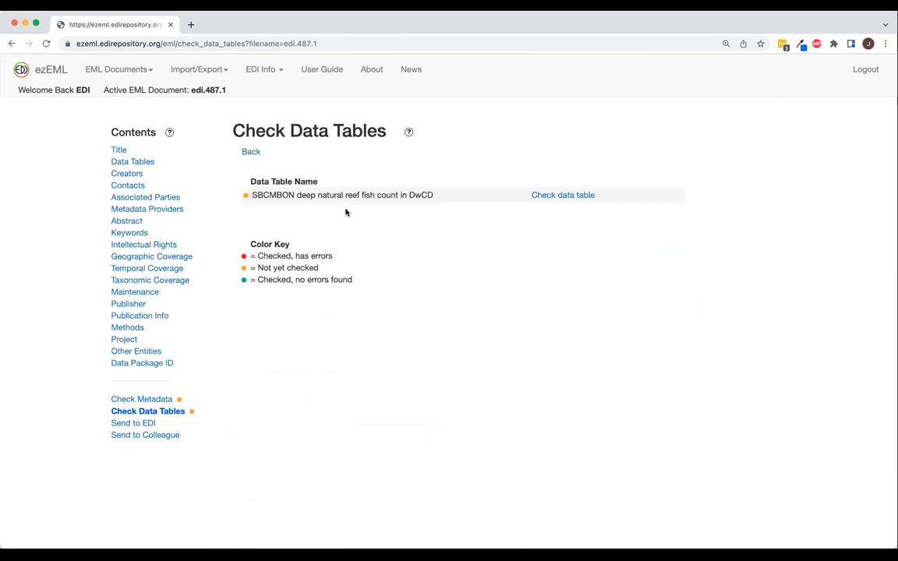
pyautogui.click(562, 196)
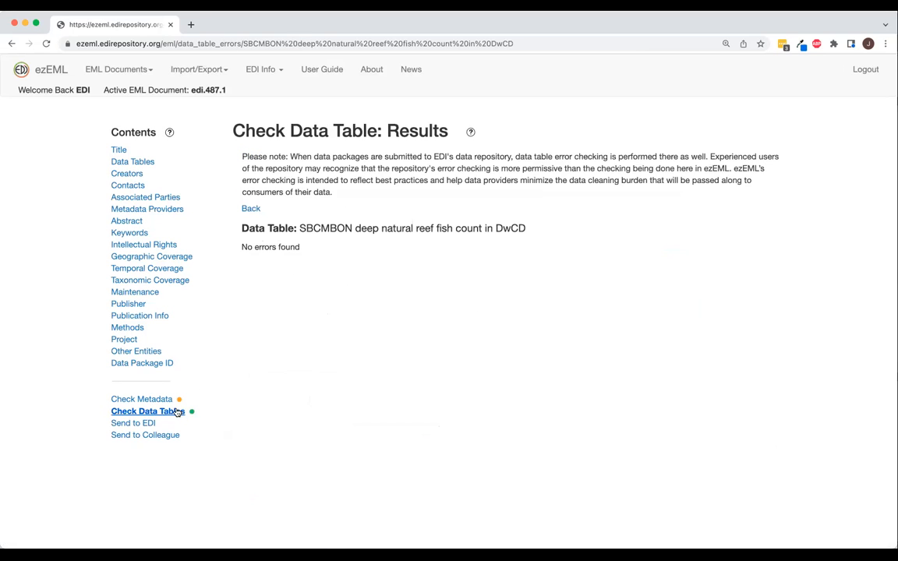
pyautogui.click(251, 208)
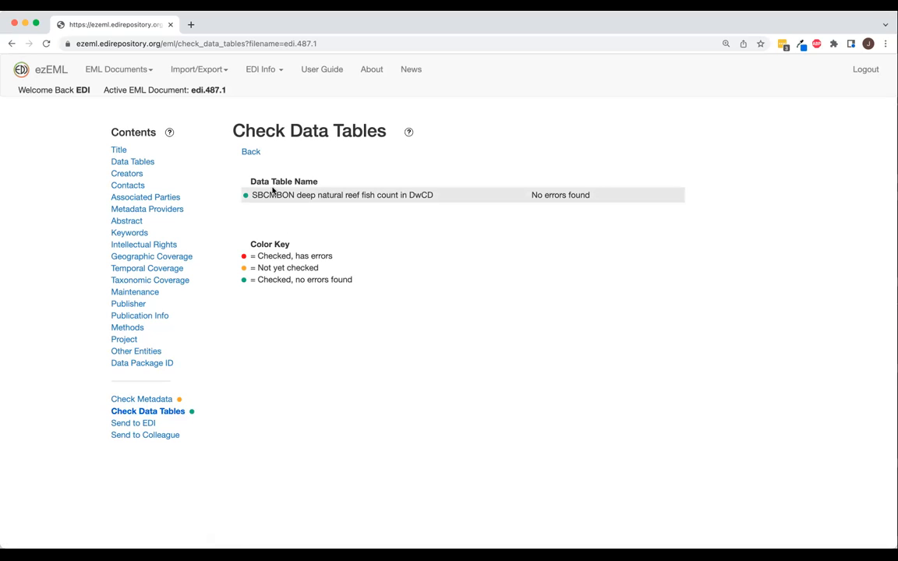
# - Open the EML document edi.577.2
pyautogui.click(148, 71)
pyautogui.click(109, 123)
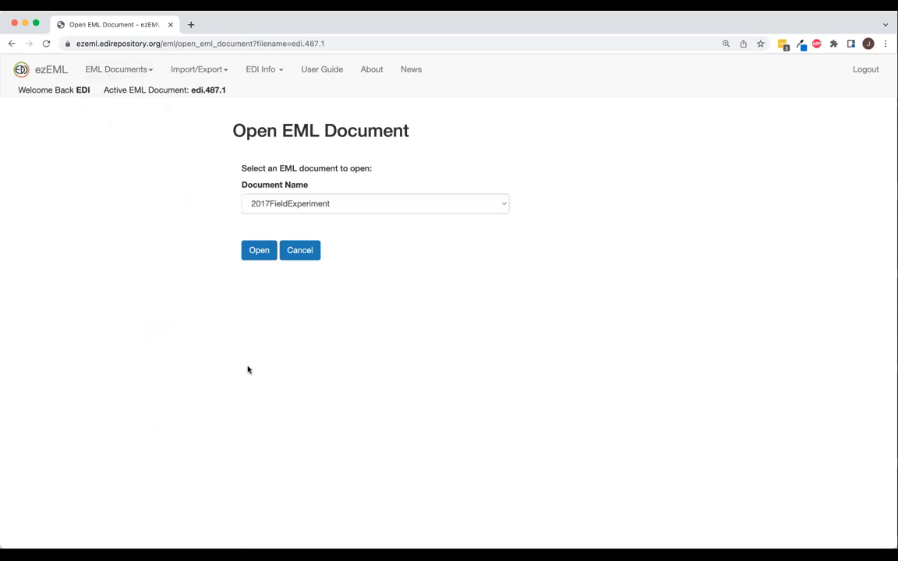
pyautogui.click(505, 205)
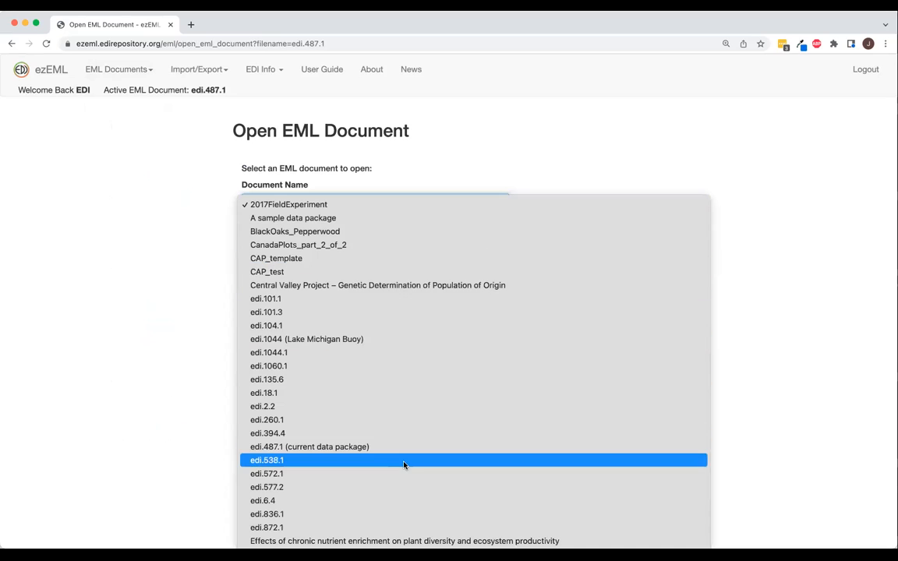
pyautogui.click(404, 487)
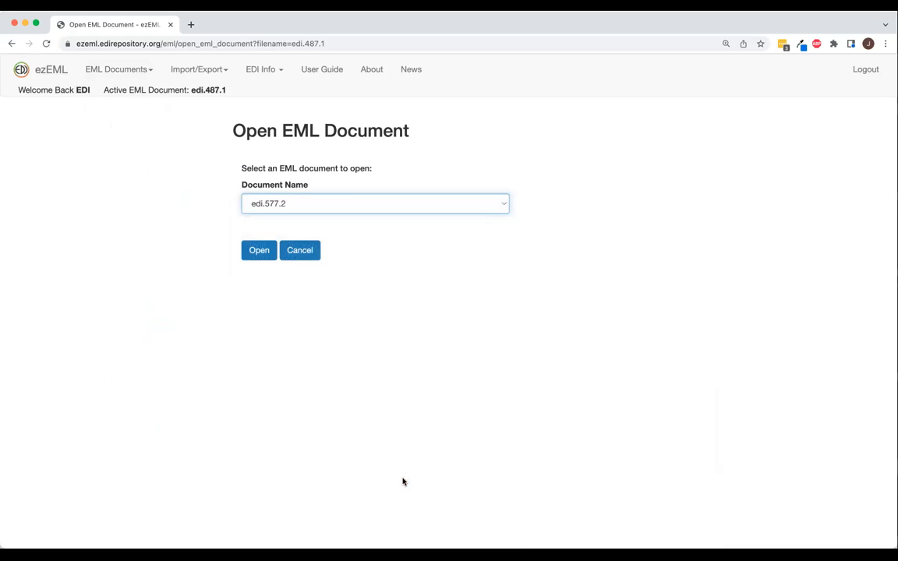
pyautogui.click(265, 251)
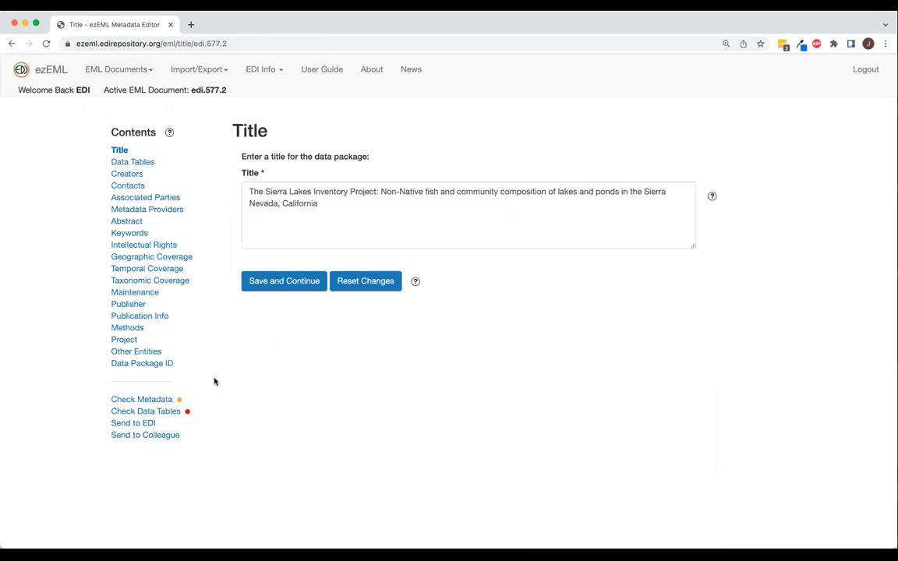
# - Check the Lake data table for errors and return to the data table list
pyautogui.click(145, 411)
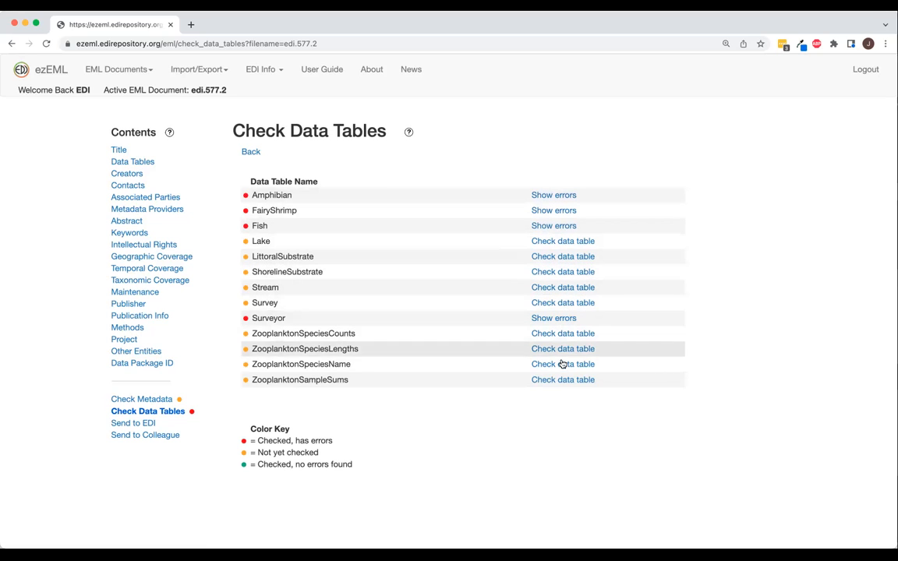
pyautogui.click(561, 243)
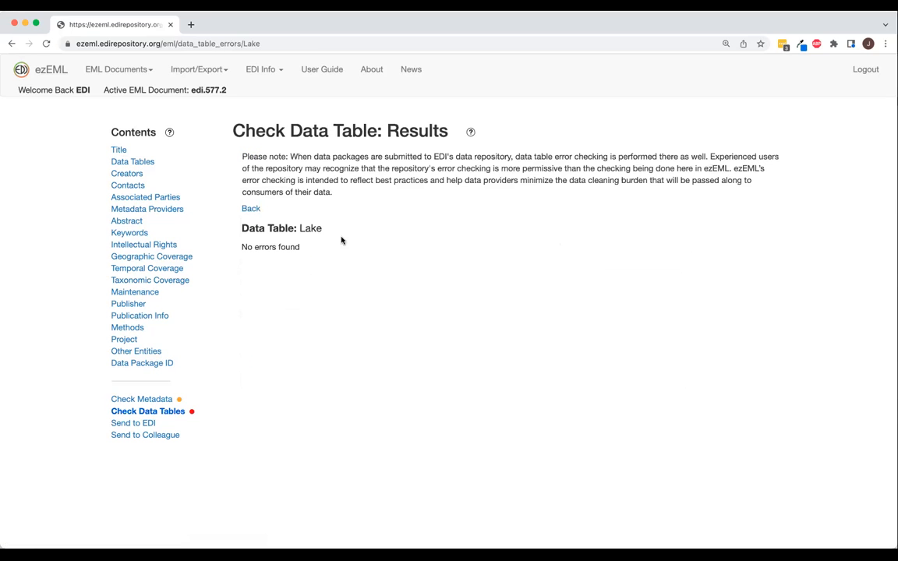
pyautogui.click(159, 411)
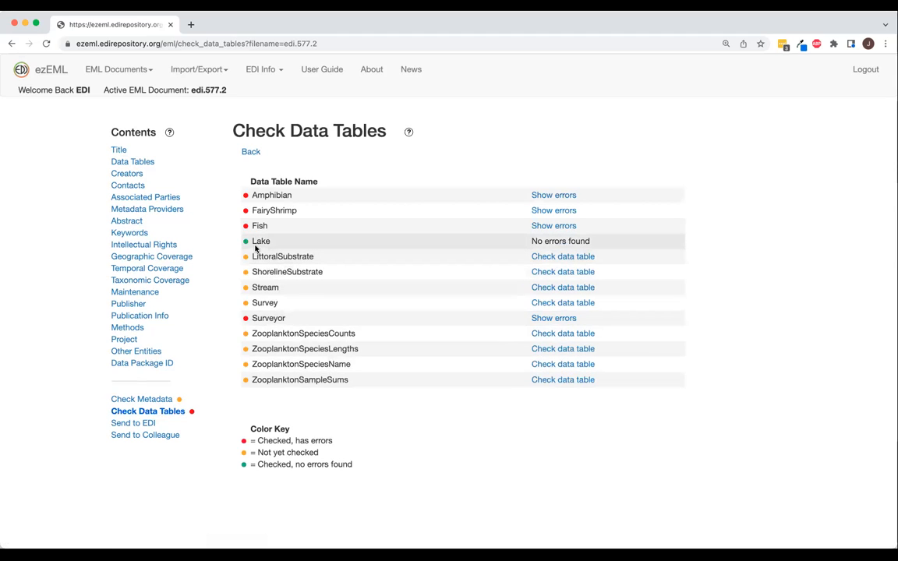